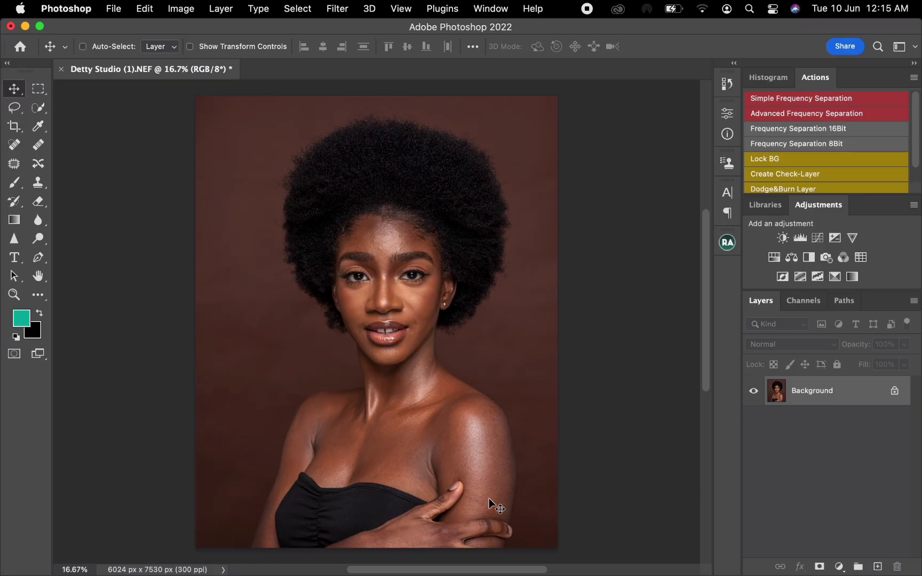
Step: Duplicate the background layer and run the Frequency Separation 8Bit action with a Gaussian Blur radius of 4.1 pixels
key("super+j")
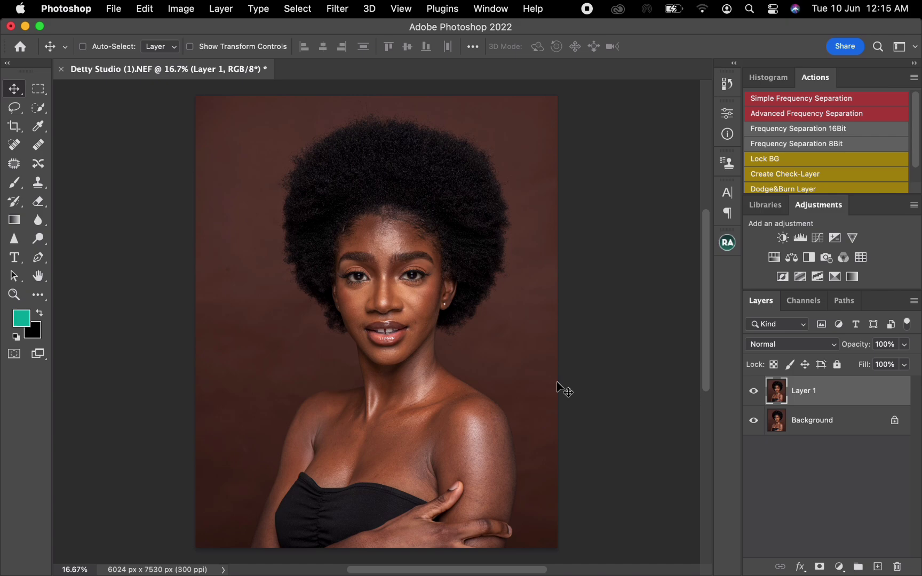
left_click(783, 142)
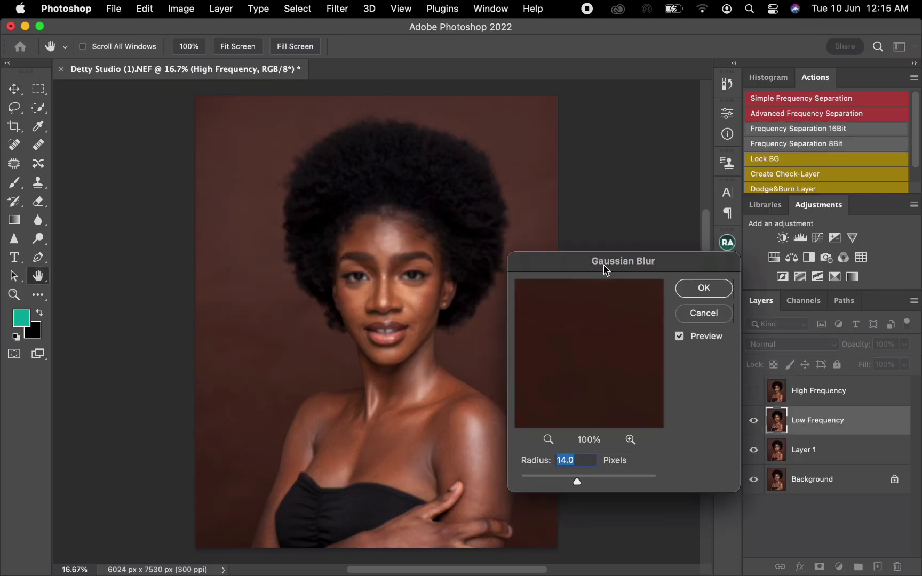
mouse_move(604, 269)
left_mouse_down()
mouse_move(426, 207)
mouse_move(609, 253)
left_mouse_up()
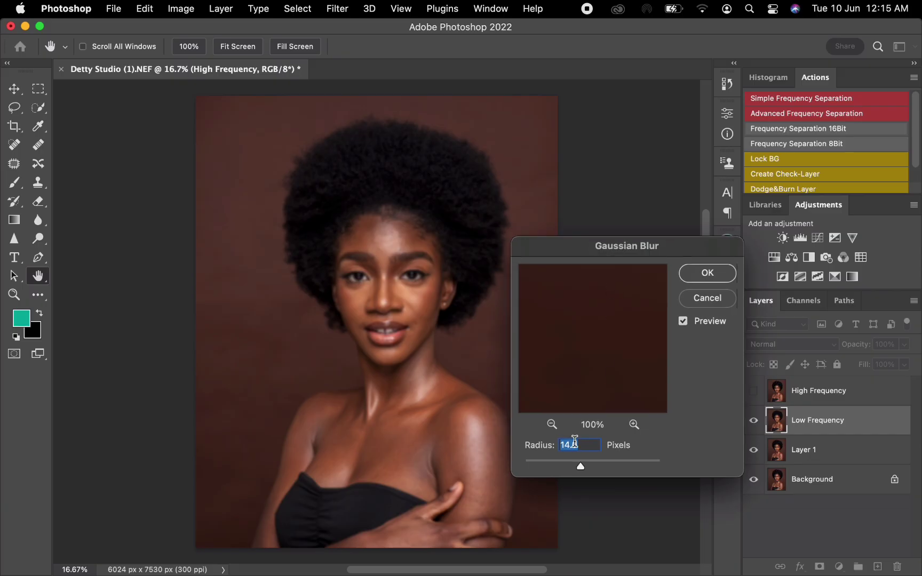
left_click_drag(571, 465, 496, 465)
left_click(387, 273)
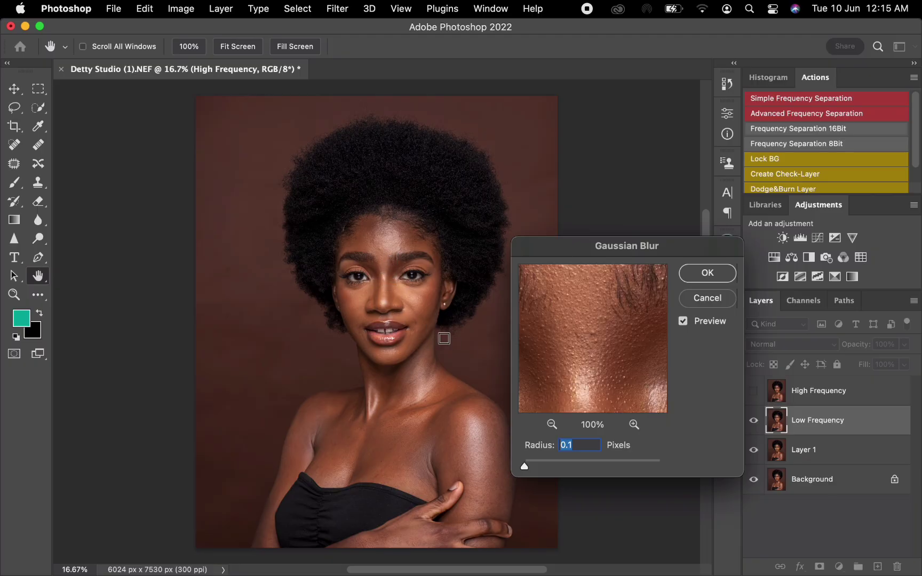
left_click_drag(525, 467, 555, 468)
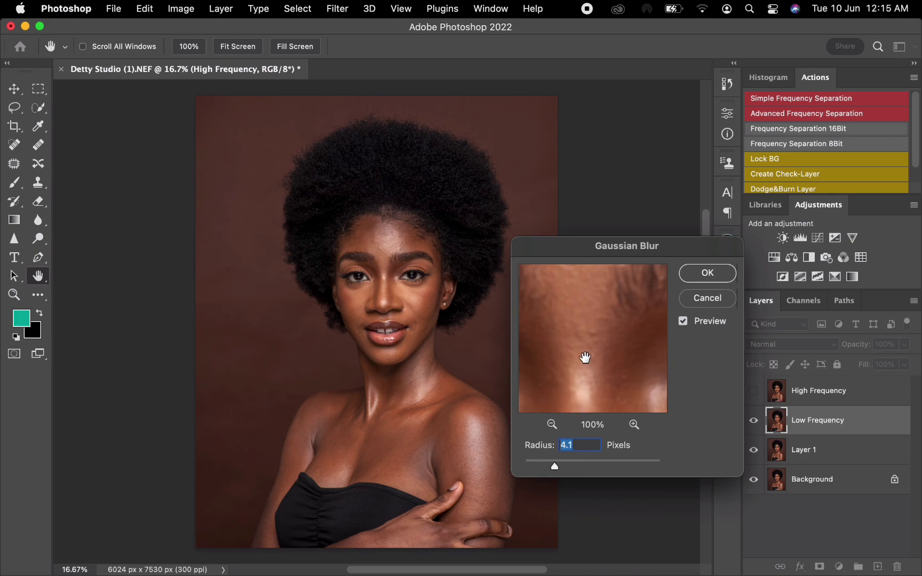
left_click(718, 275)
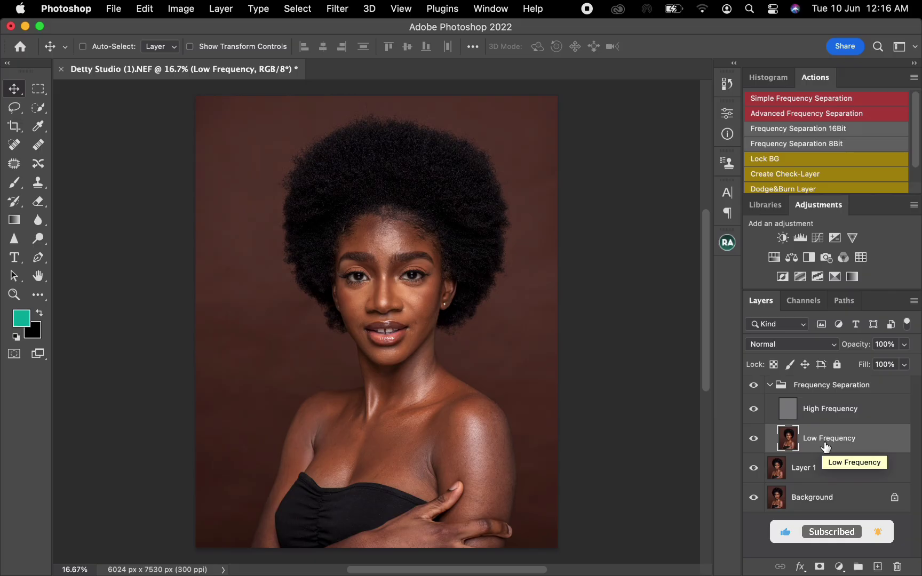
Step: On the High Frequency layer, clone clean skin texture over the blemishes between the eyebrows with a 50-pixel Clone Stamp
left_click(841, 411)
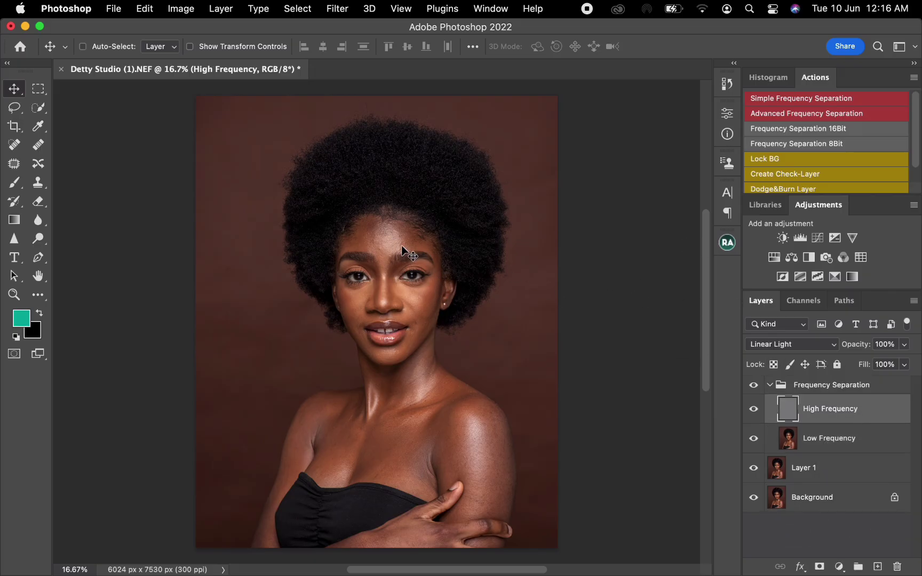
key("super+equal")
key("super+equal")
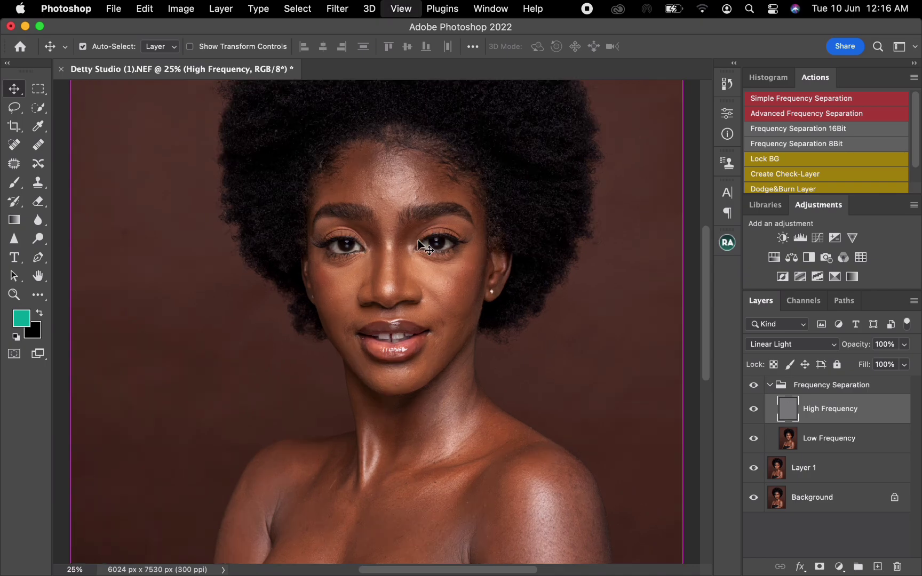
key("super+equal")
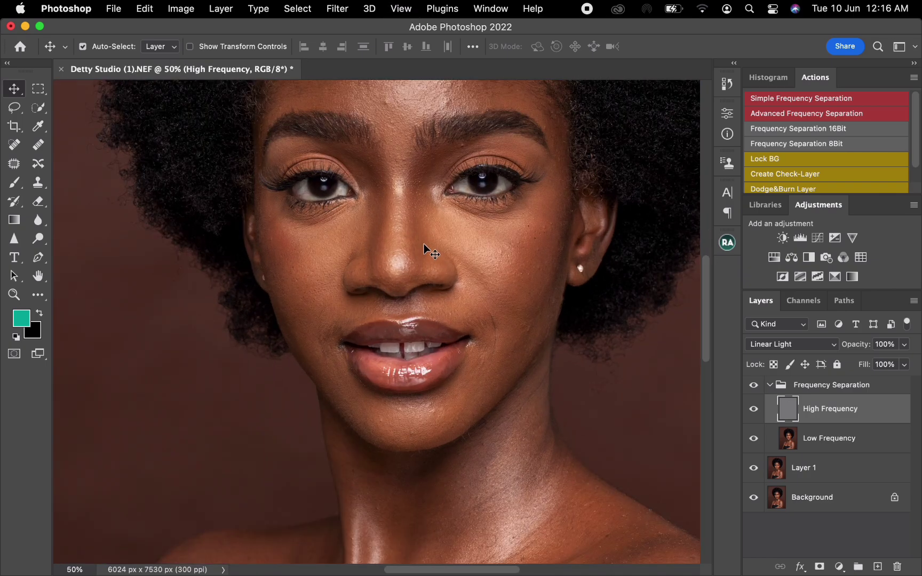
left_click_drag(396, 260, 291, 341)
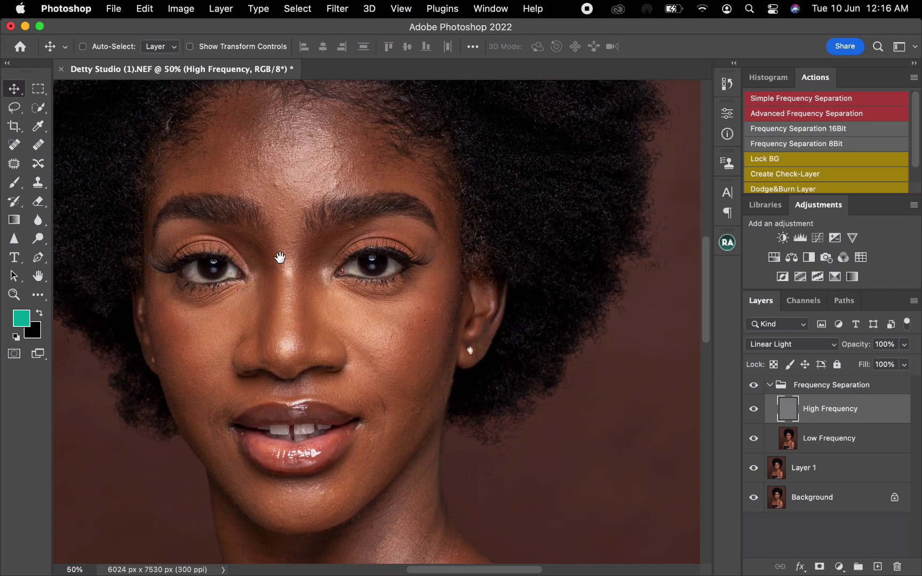
left_click(38, 182)
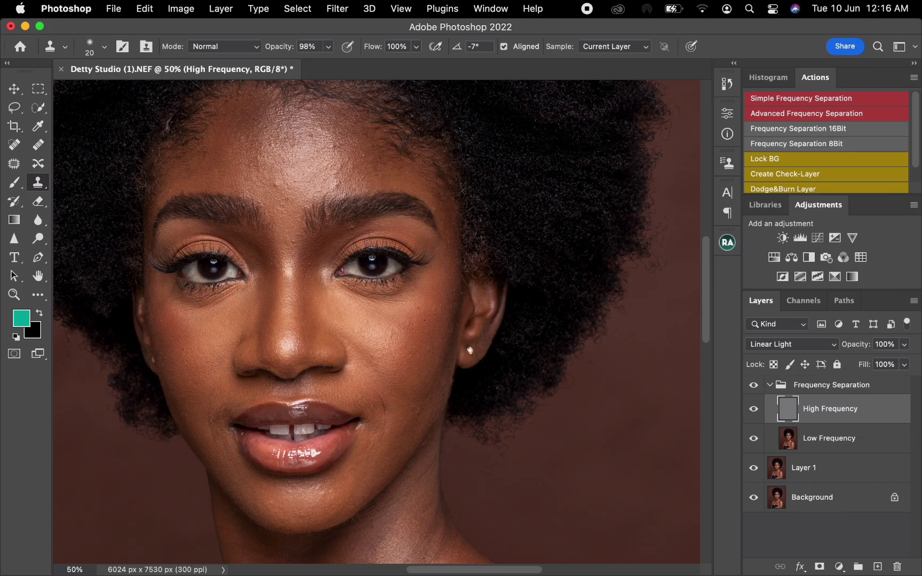
key("bracketright")
left_click(291, 234, "alt")
left_click(291, 233, "alt")
left_click(291, 233, "alt")
left_click_drag(284, 244, 286, 238)
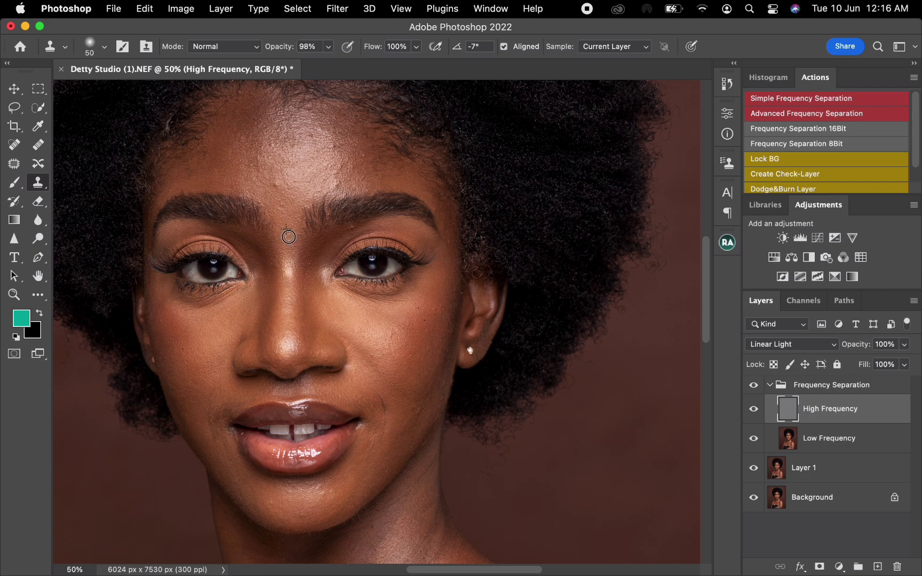
Step: Clone clean skin texture over the blemishes on the forehead, sampling from skin close to each spot
left_click(340, 237, "alt")
left_click(324, 157, "alt")
left_click(310, 149, "alt")
left_click_drag(311, 135, 307, 138)
left_click(274, 187, "alt")
mouse_move(290, 180)
left_mouse_down()
mouse_move(326, 190)
mouse_move(343, 164)
mouse_move(316, 163)
left_mouse_up()
Step: Clone away the texture blemishes and lines on both cheeks, from the mouth corner up to the cheekbone
left_click(395, 426, "alt")
left_click_drag(384, 433, 381, 396)
left_click(411, 413, "alt")
left_click(424, 321)
left_click(440, 309)
left_click(196, 357, "alt")
mouse_move(185, 357)
left_mouse_down()
mouse_move(184, 349)
mouse_move(185, 366)
left_mouse_up()
Step: Clone clean skin texture over the blemishes on the chin and beside the lower lip
left_click(281, 518, "alt")
left_click(271, 503)
left_click_drag(288, 486, 291, 494)
left_click(295, 512)
left_click(299, 510)
left_click_drag(242, 447, 241, 458)
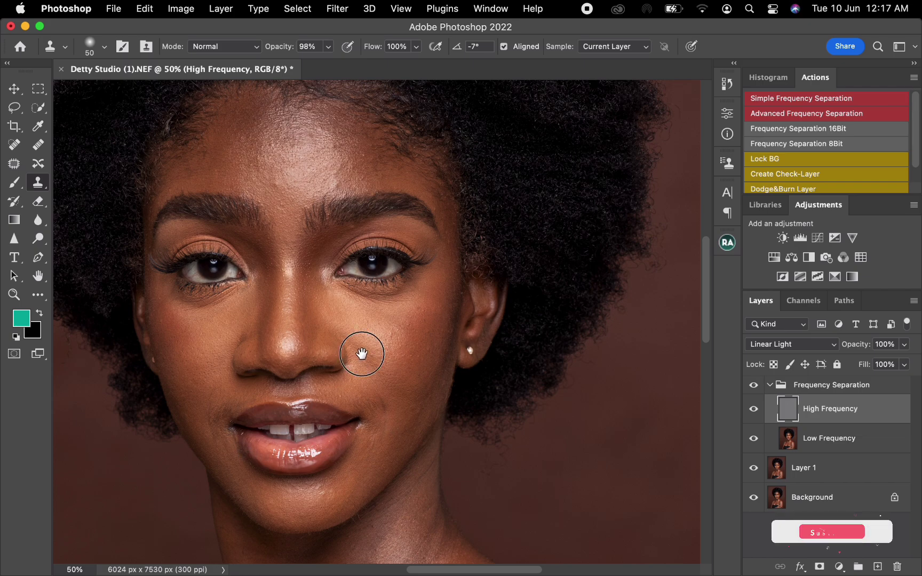
Step: Make the Low Frequency layer active and hide the High Frequency layer
left_click_drag(363, 354, 379, 367)
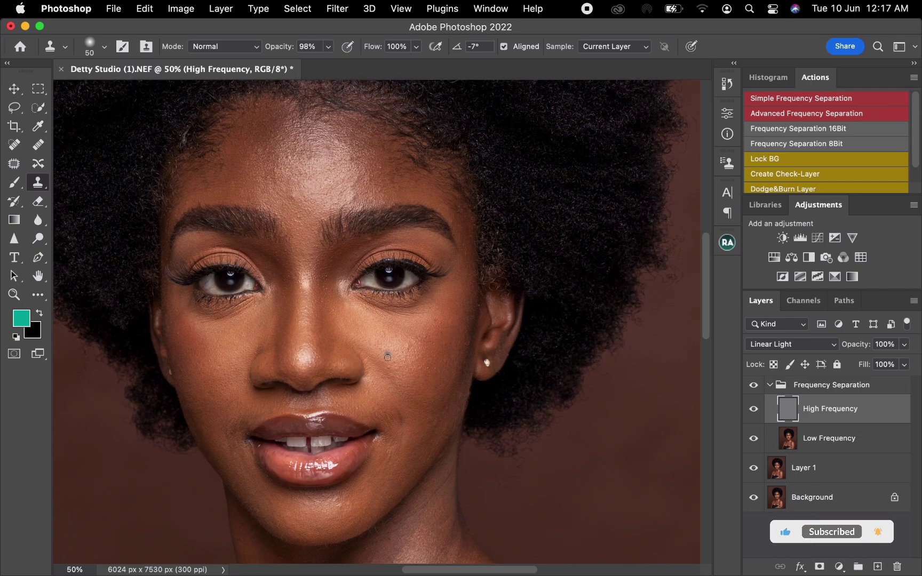
key("super+minus")
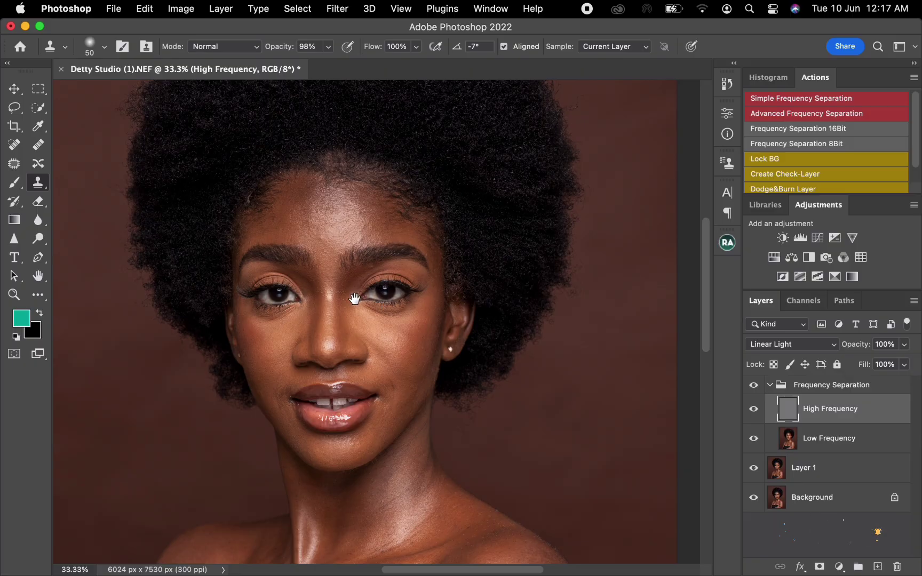
left_click_drag(354, 305, 355, 319)
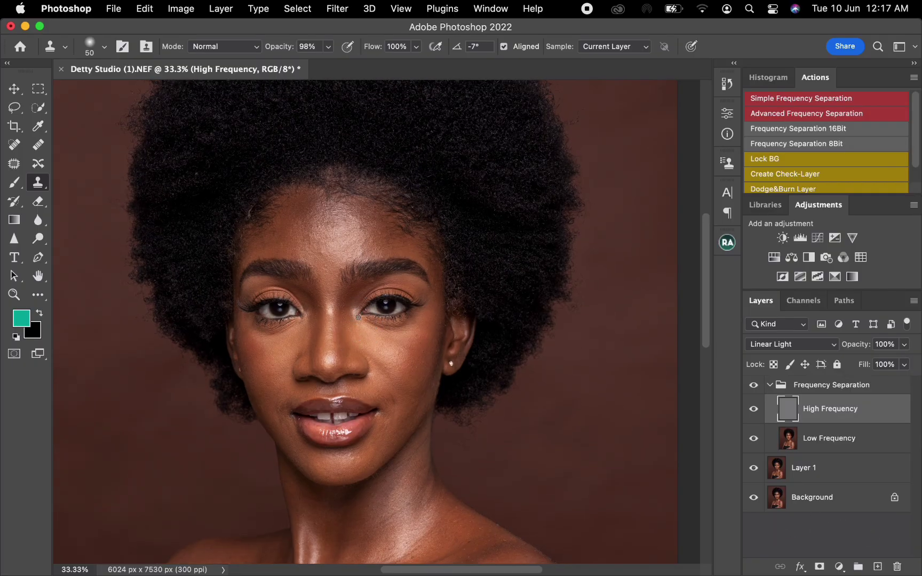
left_click(845, 448)
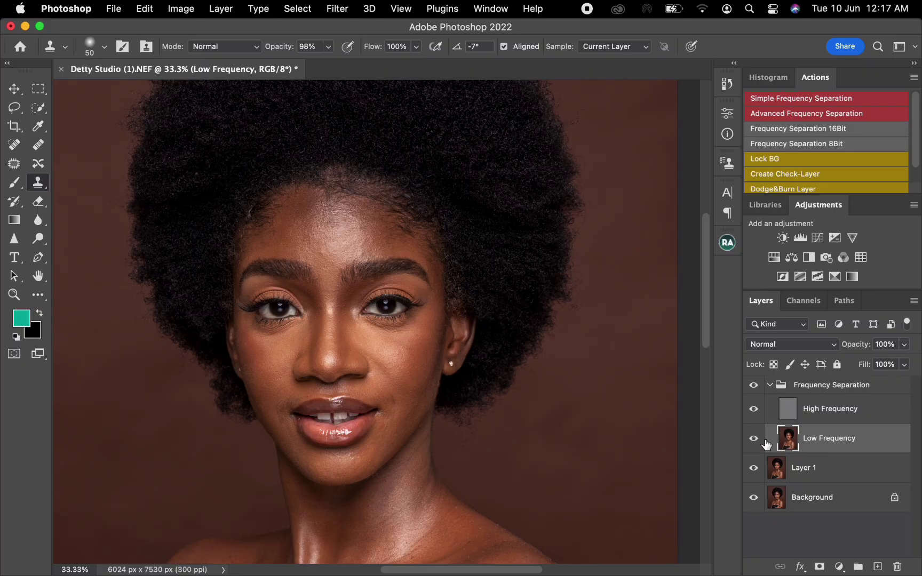
left_click(757, 412)
Step: Choose the Mixer Brush, clean its loaded colour and enable sampling of all layers
left_click(38, 297)
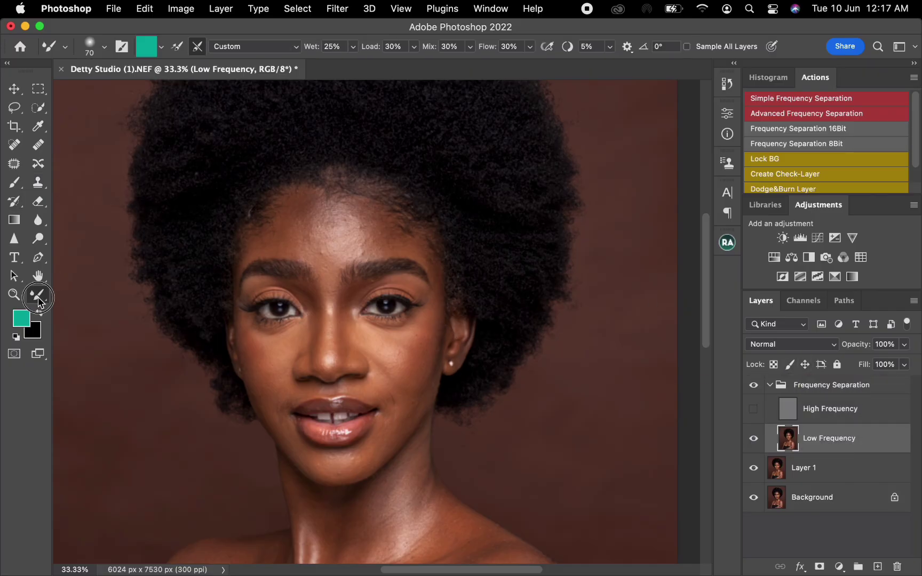
left_click(161, 47)
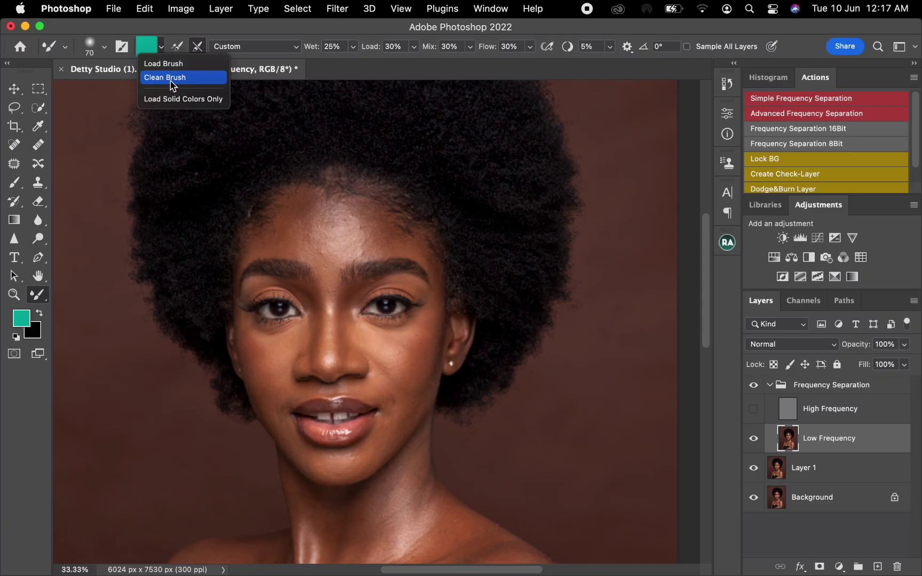
left_click(165, 80)
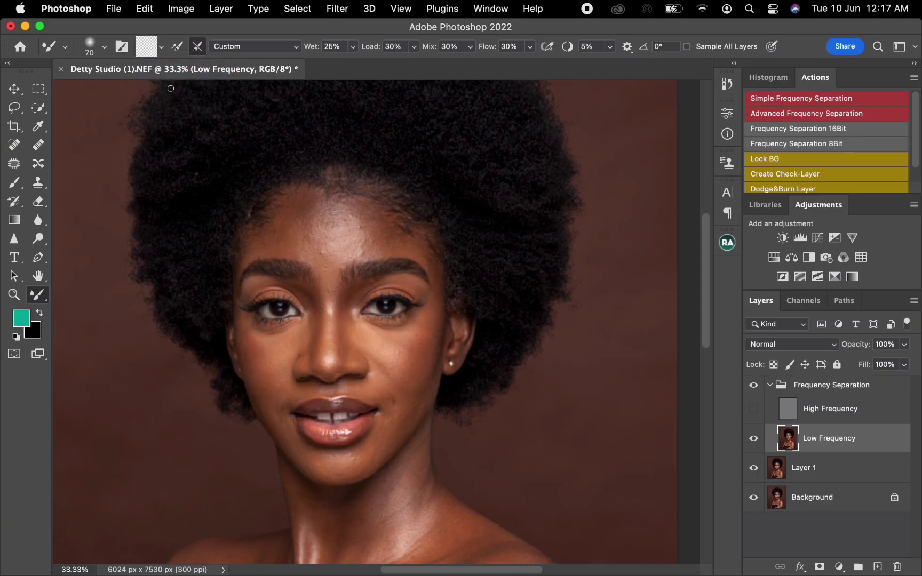
left_click(687, 47)
Step: Blend the tones on the viewer's-left half of the forehead using Mixer Brush sizes of 200 to 300 pixels
key("bracketright")
key("bracketright")
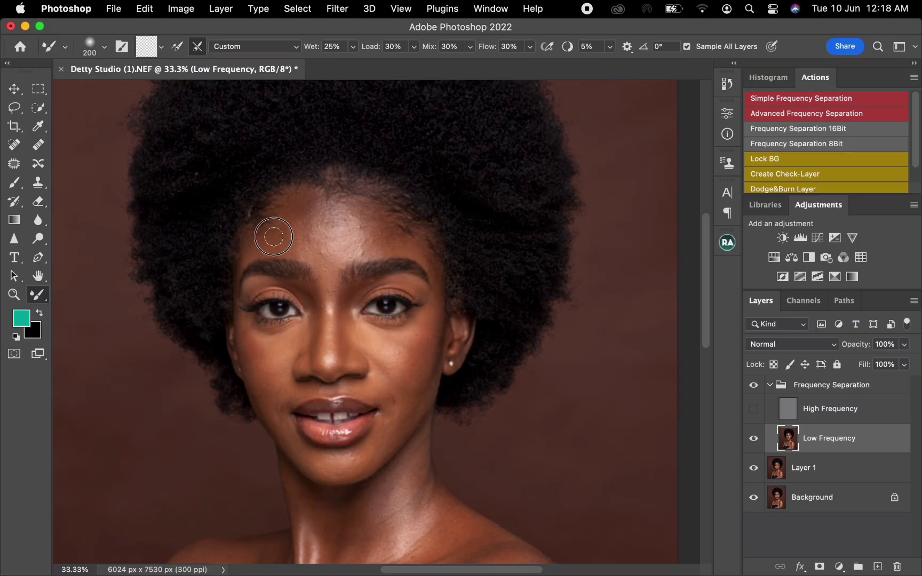
key("bracketright")
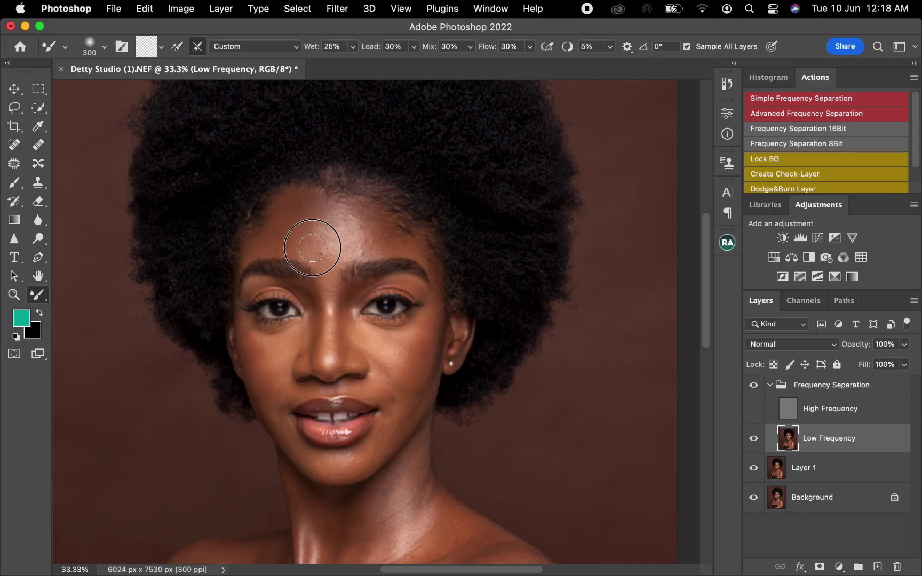
key("bracketright")
mouse_move(289, 243)
left_mouse_down()
mouse_move(316, 233)
mouse_move(336, 212)
mouse_move(319, 205)
mouse_move(335, 199)
mouse_move(328, 195)
mouse_move(283, 219)
left_mouse_up()
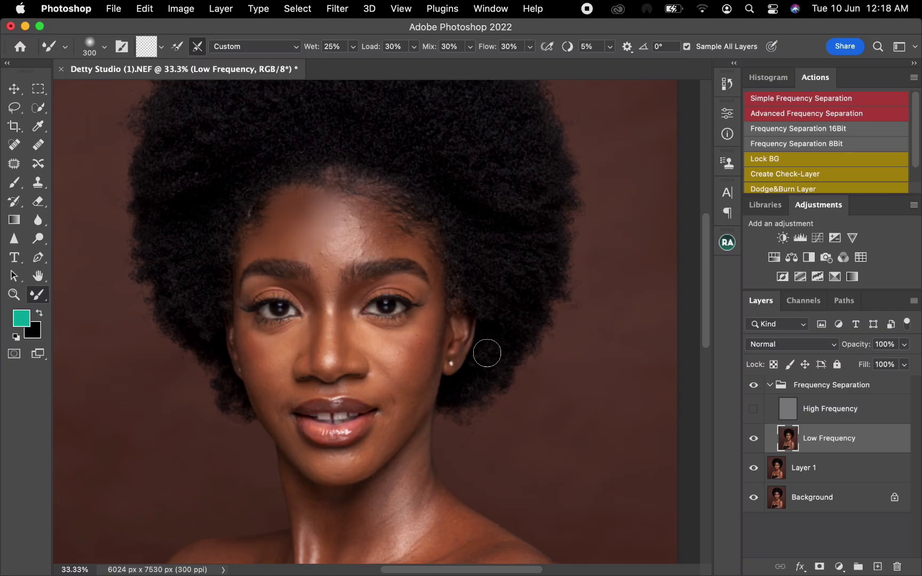
mouse_move(325, 265)
left_mouse_down()
mouse_move(318, 262)
mouse_move(330, 274)
mouse_move(354, 206)
mouse_move(336, 212)
mouse_move(346, 221)
mouse_move(313, 196)
mouse_move(284, 206)
mouse_move(310, 228)
left_mouse_up()
Step: Smooth the forehead's central highlight and viewer's-right half, varying the Mixer Brush between 175 and 300 pixels
key("]")
key("]")
mouse_move(383, 239)
left_mouse_down()
mouse_move(362, 237)
mouse_move(361, 215)
mouse_move(412, 234)
mouse_move(369, 203)
mouse_move(349, 205)
mouse_move(352, 235)
left_mouse_up()
key("bracketleft")
key("bracketleft")
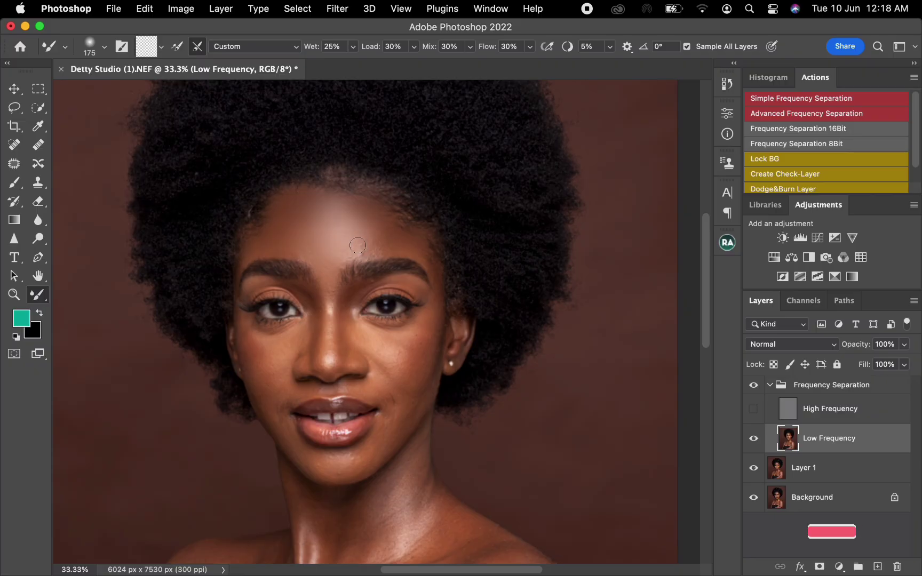
key("bracketright")
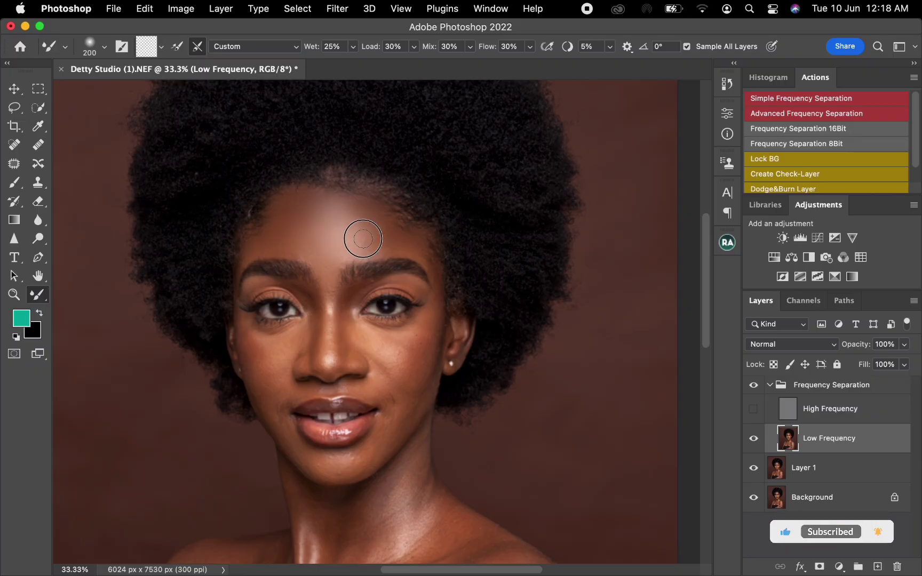
key("bracketright")
key("bracketright")
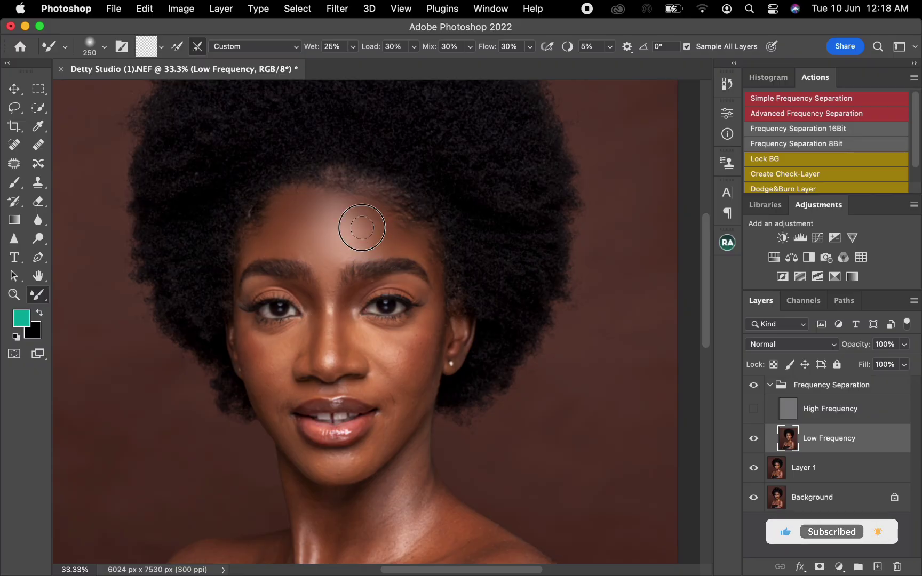
key("bracketright")
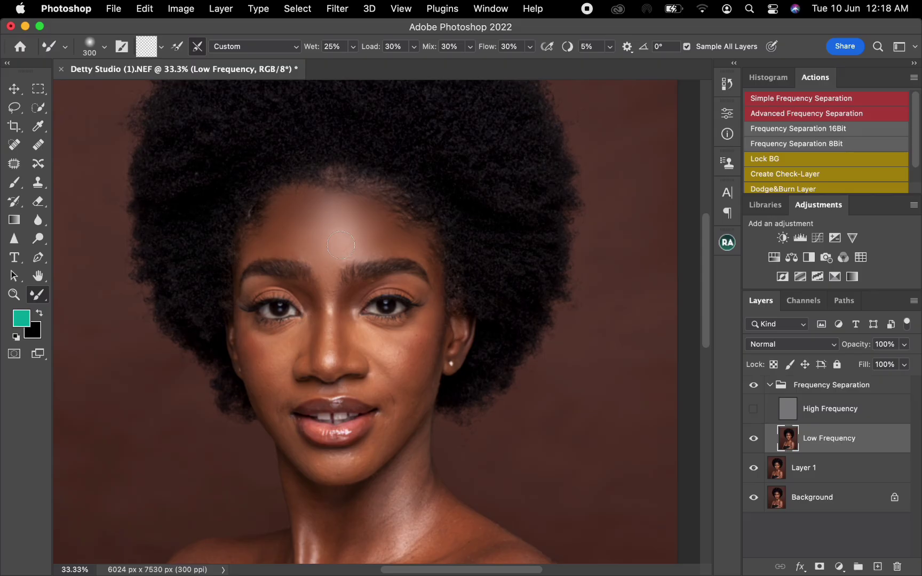
Step: Blend the skin tones along the nose and around the inner corner and lid of the viewer's-right eye
key("bracketleft")
key("bracketright")
key("bracketright")
key("bracketright")
left_click_drag(331, 353, 335, 341)
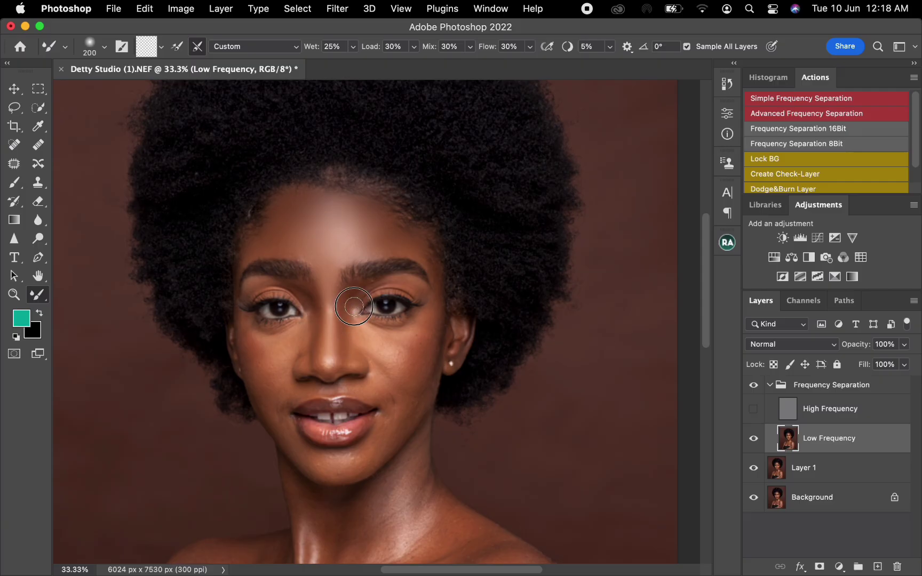
key("bracketright")
mouse_move(375, 287)
left_mouse_down()
mouse_move(385, 283)
mouse_move(369, 286)
left_mouse_up()
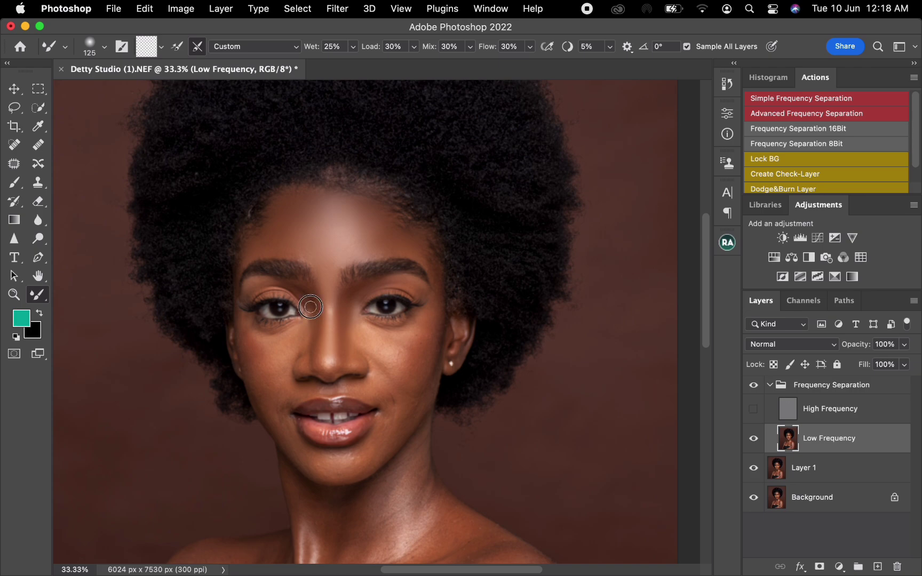
Step: Smooth the skin around the viewer's-left eye and down that cheek, using Mixer Brush sizes of 150 to 250 pixels
key("bracketright")
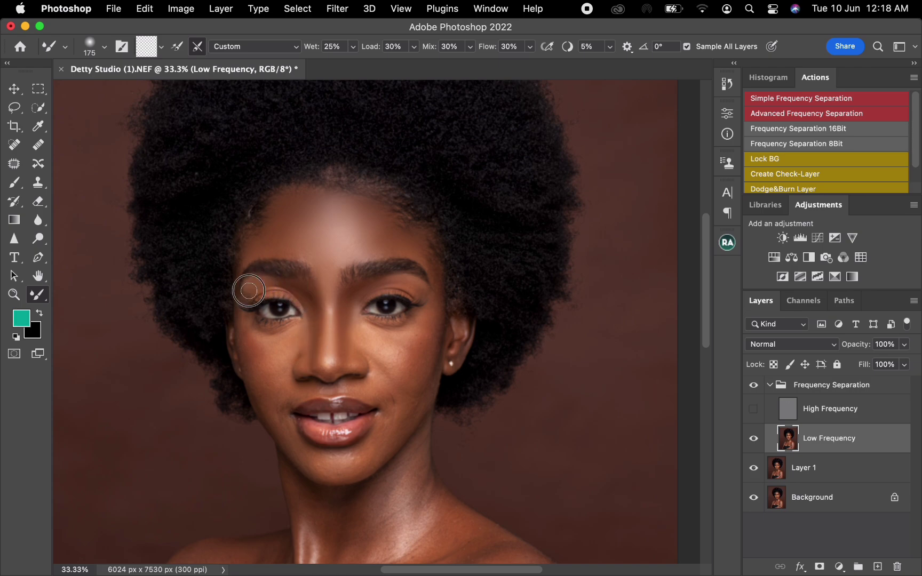
key("bracketleft")
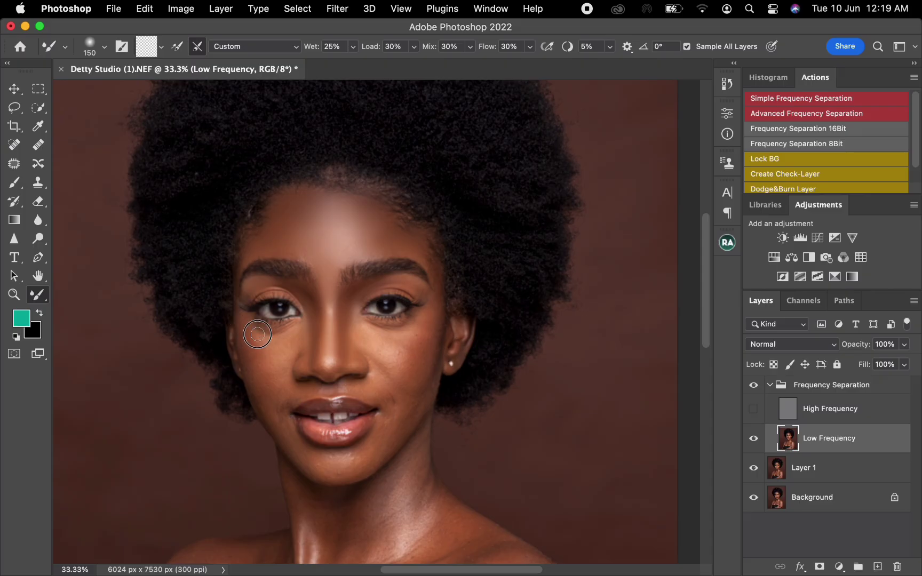
key("bracketright")
key("bracketright")
key("bracketright")
key("bracketright")
key("bracketright")
key("bracketleft")
key("bracketleft")
key("bracketleft")
key("bracketright")
key("bracketright")
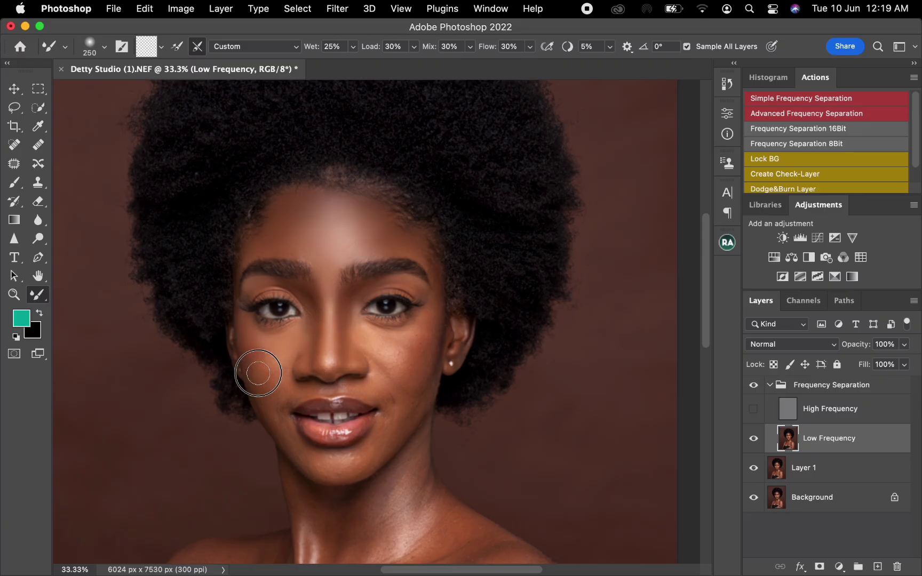
left_click_drag(271, 366, 278, 394)
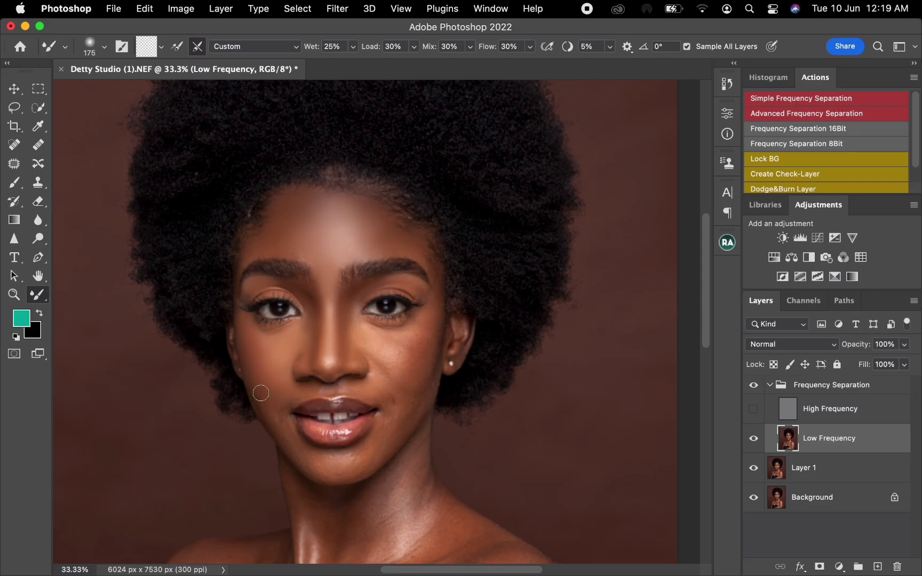
Step: Enlarge the Mixer Brush and blend the lower cheek and jawline on the viewer's-right side of the face
key("bracketright")
key("bracketright")
key("bracketright")
key("bracketright")
key("bracketright")
key("bracketright")
key("bracketright")
key("bracketright")
mouse_move(415, 392)
left_mouse_down()
mouse_move(425, 367)
mouse_move(419, 404)
mouse_move(381, 446)
mouse_move(394, 431)
left_mouse_up()
Step: Blend the tones across the chin and up toward the viewer's-right jaw, using a Mixer Brush of about 175 pixels
key("bracketright")
key("bracketright")
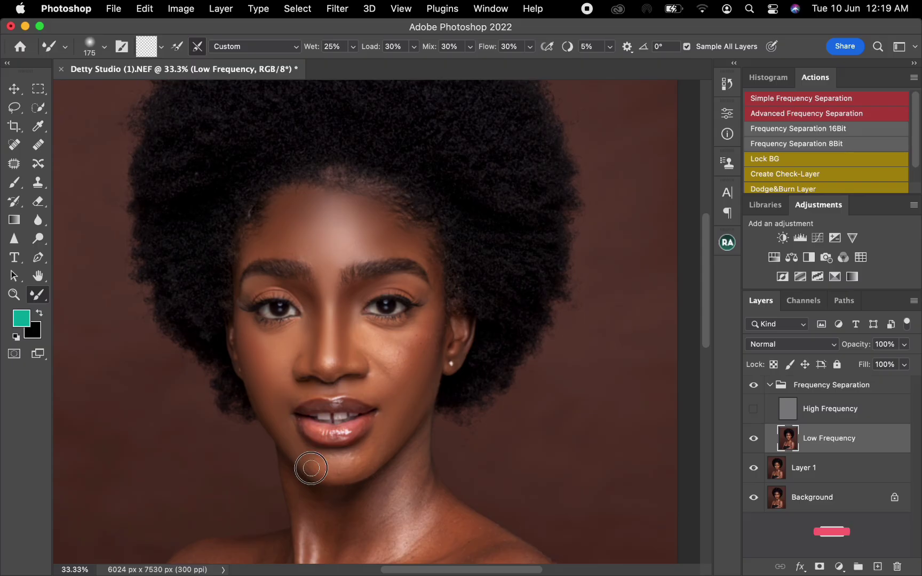
mouse_move(328, 463)
left_mouse_down()
mouse_move(362, 463)
mouse_move(368, 450)
mouse_move(345, 466)
mouse_move(339, 457)
mouse_move(338, 480)
mouse_move(323, 480)
mouse_move(370, 466)
left_mouse_up()
key("]")
key("]")
left_click_drag(378, 455, 392, 435)
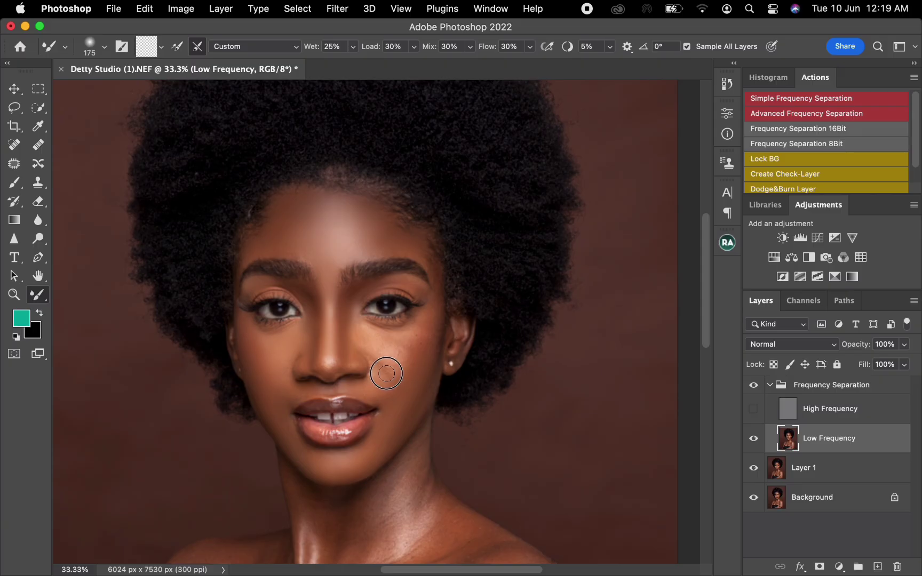
Step: Blend the viewer's-right cheek into the side and bridge of the nose, using Mixer Brush sizes of 150 to 175 pixels
mouse_move(386, 374)
left_mouse_down()
mouse_move(430, 332)
mouse_move(422, 359)
mouse_move(390, 370)
mouse_move(394, 345)
mouse_move(384, 356)
mouse_move(394, 345)
mouse_move(405, 363)
mouse_move(357, 332)
mouse_move(368, 326)
mouse_move(370, 338)
mouse_move(356, 325)
mouse_move(347, 353)
left_mouse_up()
key("]")
key("]")
key("]")
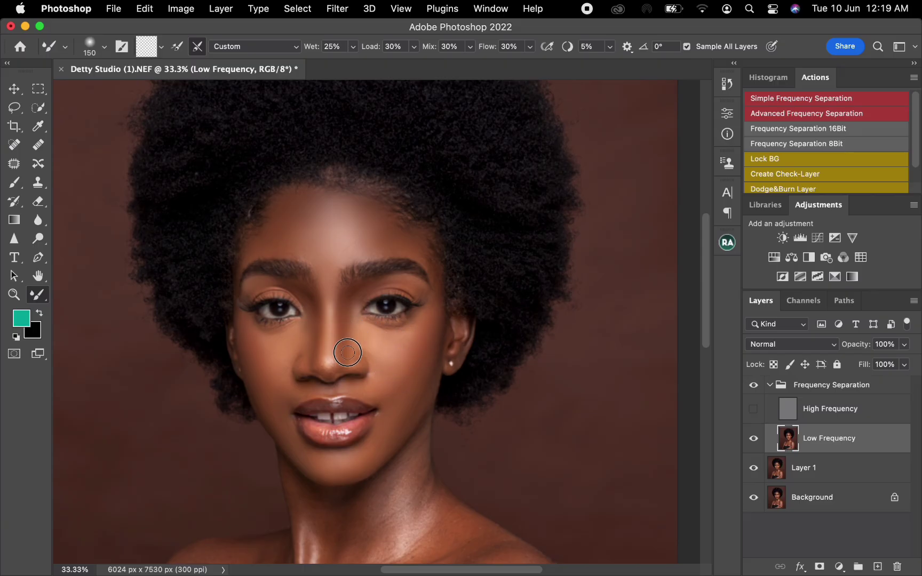
left_click_drag(356, 310, 357, 307)
Step: Blend the tones from the base of the nose across the viewer's-right cheek and up to the temple, using a Mixer Brush down to 100 pixels
mouse_move(303, 367)
left_mouse_down()
mouse_move(323, 375)
mouse_move(338, 367)
mouse_move(365, 347)
mouse_move(361, 332)
mouse_move(385, 339)
mouse_move(403, 309)
mouse_move(391, 324)
mouse_move(404, 329)
mouse_move(404, 353)
mouse_move(422, 341)
mouse_move(406, 392)
mouse_move(424, 389)
left_mouse_up()
key("bracketright")
key("bracketright")
key("bracketright")
key("bracketright")
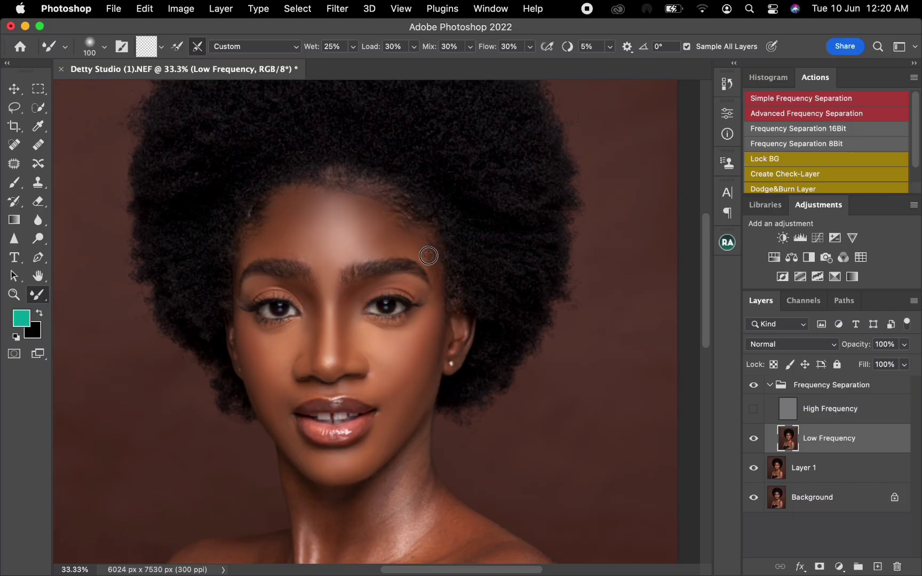
key("bracketright")
key("bracketright")
key("bracketright")
key("bracketright")
Step: Compare the retouched face with the original by toggling the Frequency Separation group, and hide the High Frequency layer
left_click(755, 387)
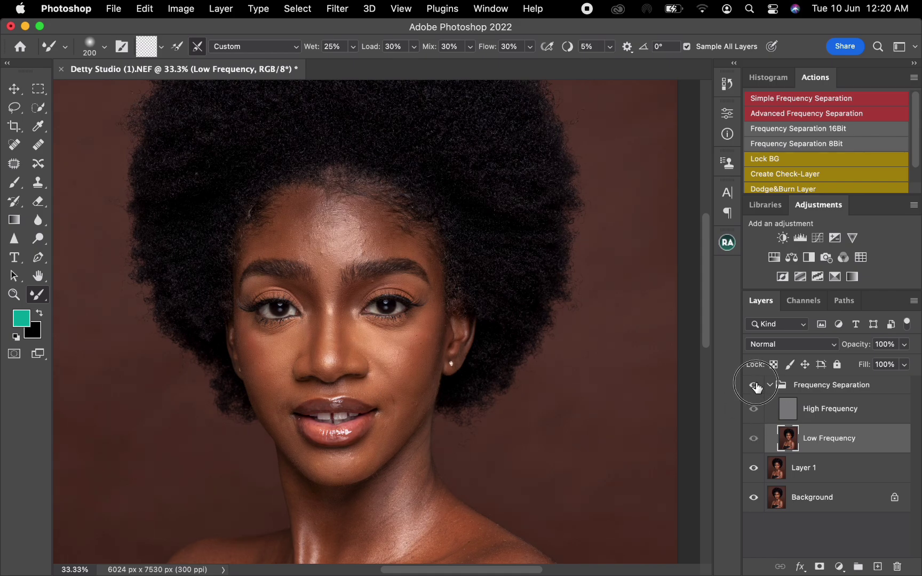
left_click(754, 386)
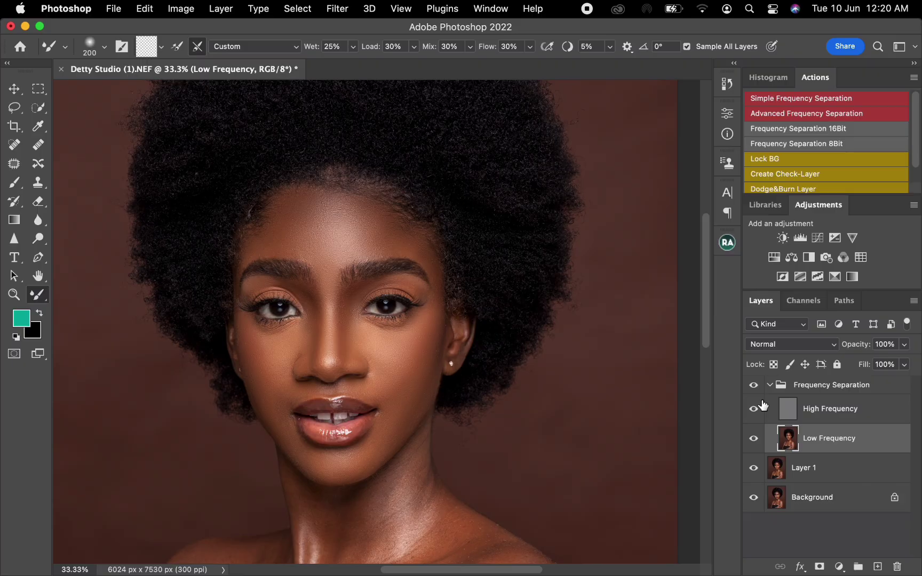
left_click(754, 409)
Step: Blend the outer cheek and jaw edges on both sides of the face with the Mixer Brush
mouse_move(265, 352)
left_mouse_down()
mouse_move(277, 391)
mouse_move(280, 424)
left_mouse_up()
left_click_drag(261, 386, 255, 368)
left_click_drag(409, 389, 417, 372)
left_click_drag(424, 356, 428, 351)
left_click_drag(410, 400, 423, 380)
Step: Smooth the viewer's-right jaw beside the chin and mouth and up the cheek to below the eye
left_click_drag(399, 427, 366, 452)
left_click_drag(383, 435, 386, 428)
left_click_drag(385, 400, 383, 367)
key("bracketright")
key("bracketright")
left_click_drag(391, 338, 386, 368)
Step: Blend the shadows and highlights across the neck below the jaw, using Mixer Brush sizes of 200 to 300 pixels
key("bracketright")
scroll(282, 393, "down", 10)
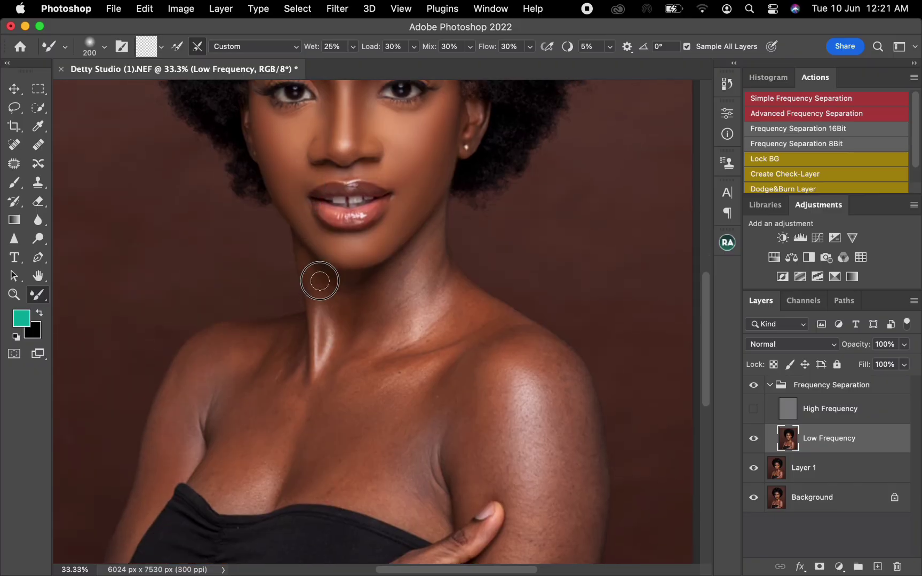
left_click_drag(320, 280, 355, 289)
left_click_drag(363, 289, 405, 271)
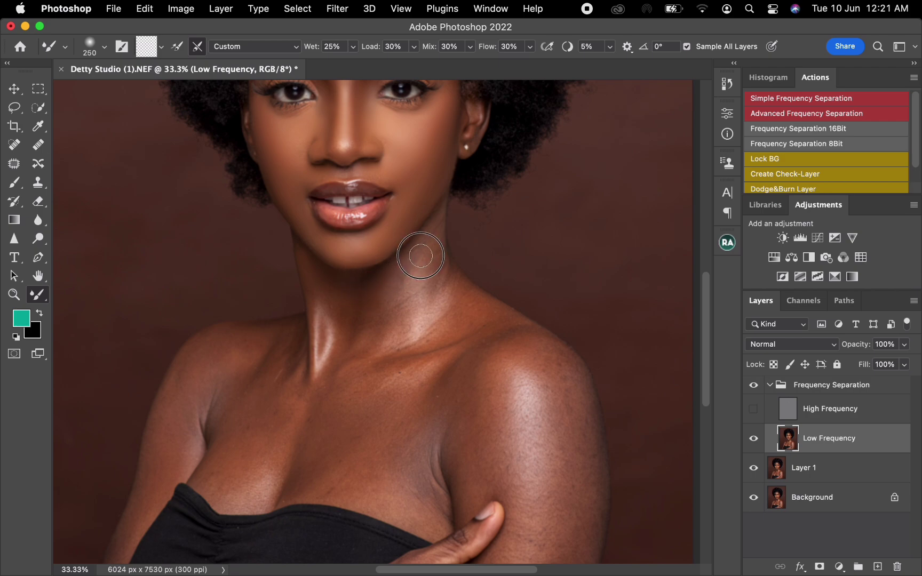
key("bracketright")
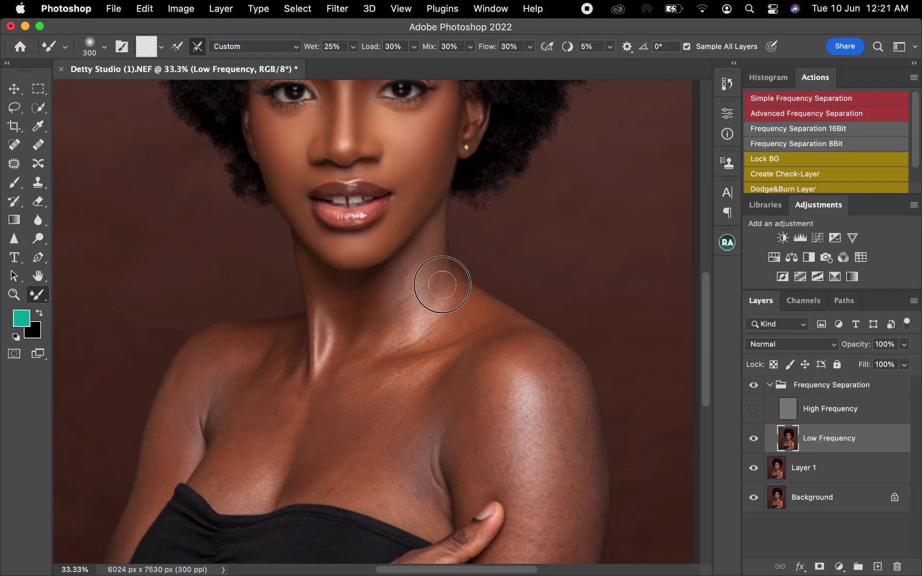
left_click_drag(409, 289, 404, 285)
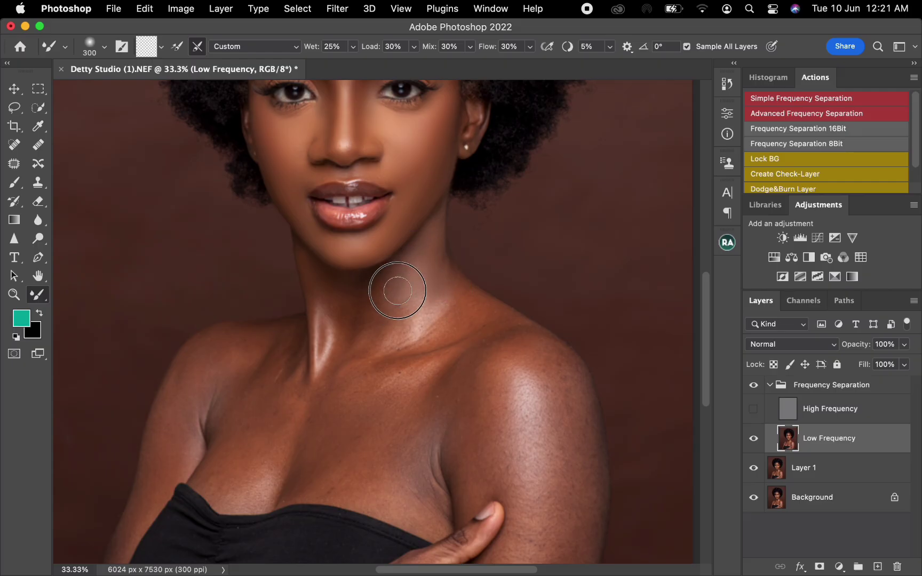
mouse_move(372, 318)
left_mouse_down()
mouse_move(337, 319)
mouse_move(334, 291)
mouse_move(326, 313)
mouse_move(321, 293)
left_mouse_up()
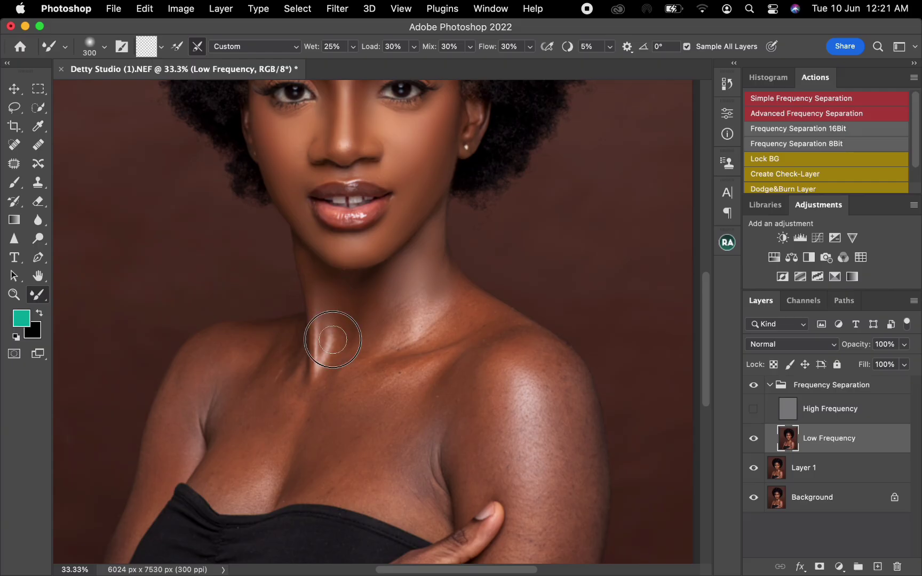
left_click_drag(332, 340, 385, 316)
Step: Smooth the viewer's-left upper arm and the crease beside the armpit, using a Mixer Brush of about 300 pixels
key("bracketright")
key("bracketright")
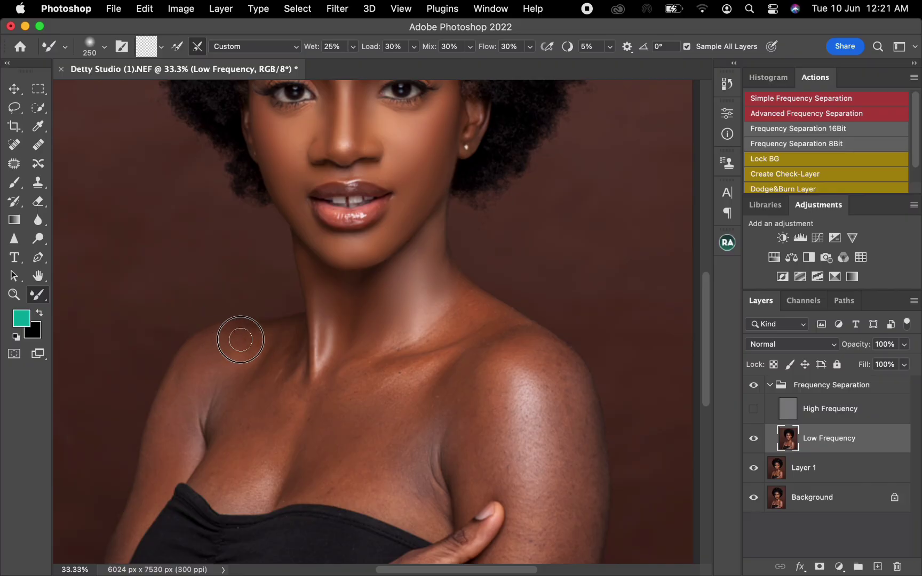
key("bracketright")
key("bracketright")
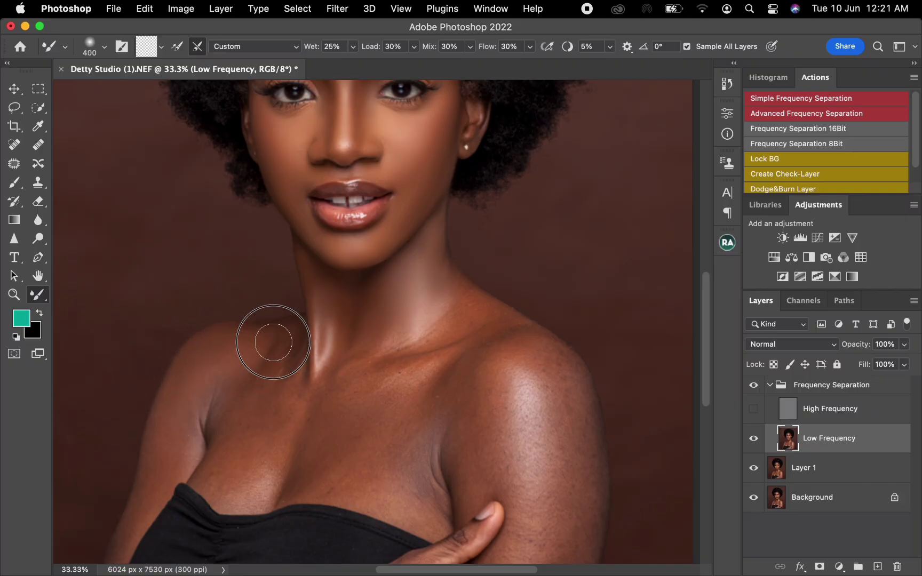
key("bracketright")
key("super+plus")
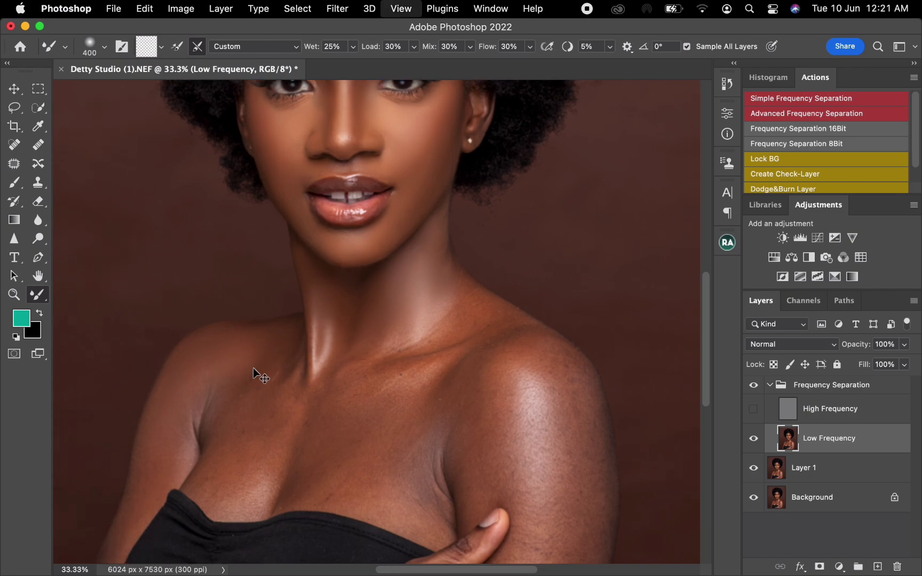
left_click_drag(277, 410, 449, 248)
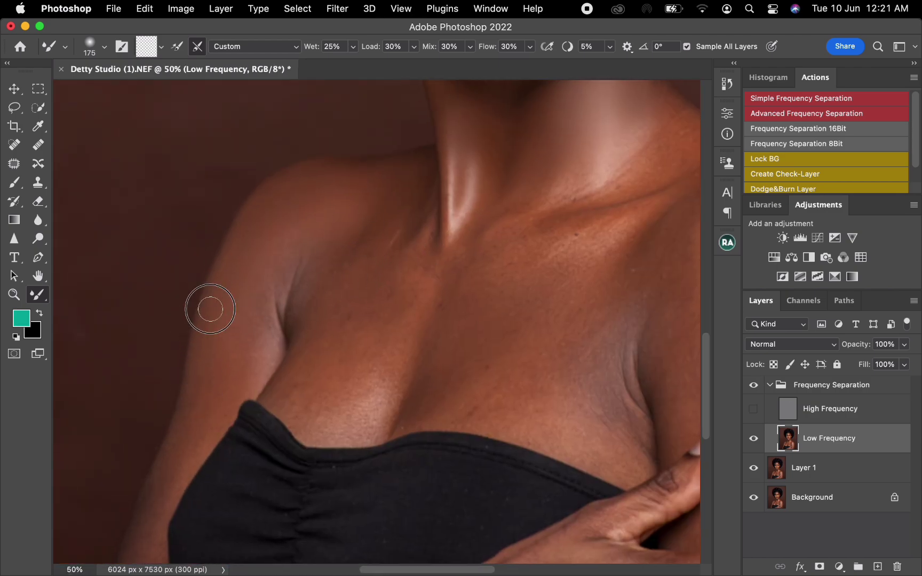
key("bracketright")
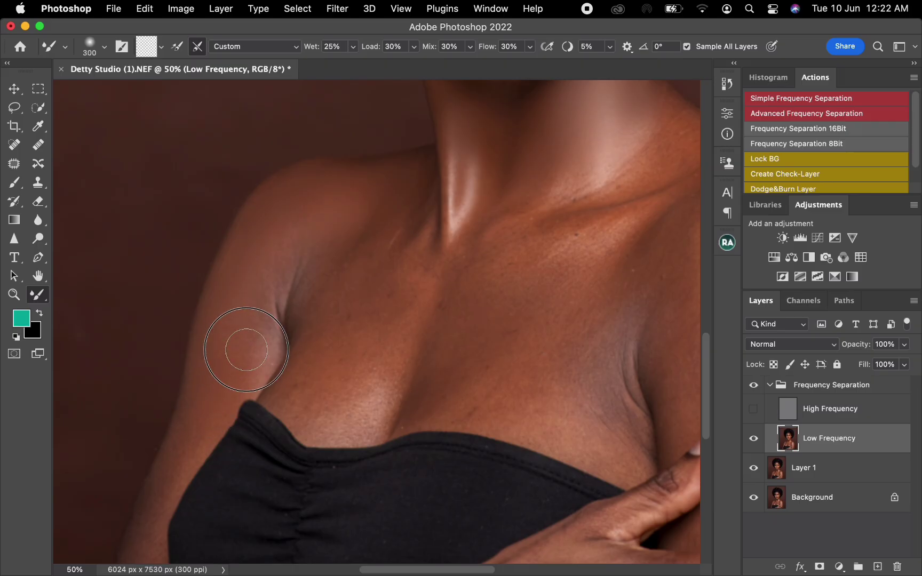
left_click_drag(283, 275, 304, 234)
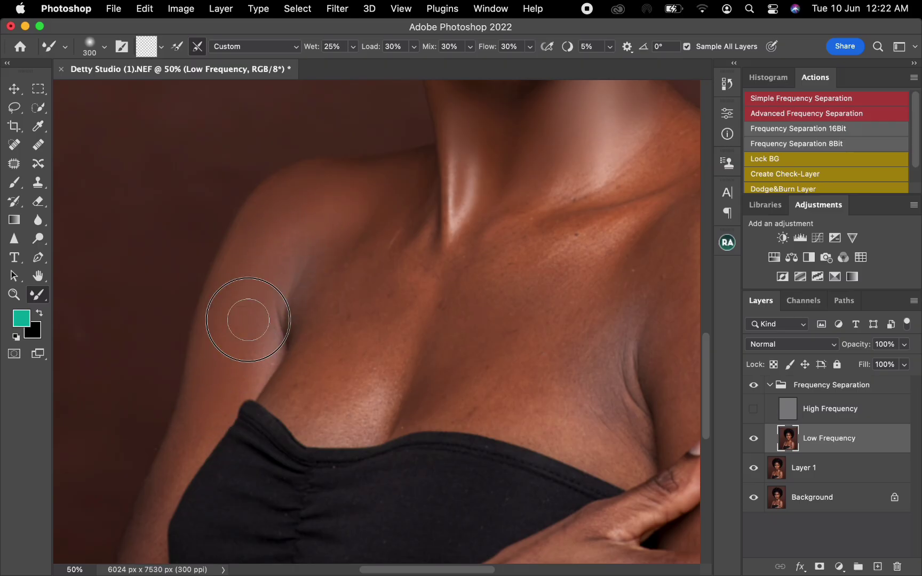
left_click_drag(255, 351, 253, 325)
key("bracketright")
key("bracketright")
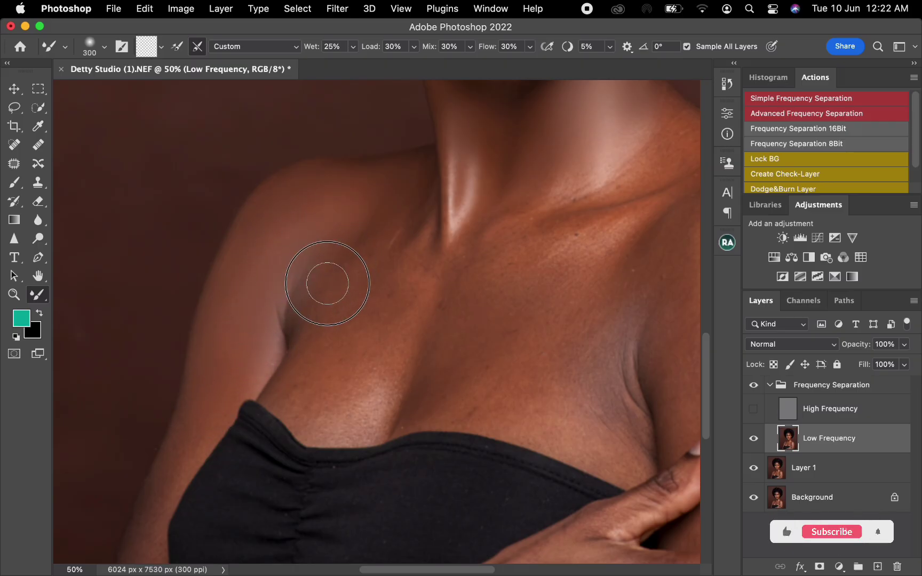
Step: Blend the viewer's-left shoulder and its upper edge toward the neck, using Mixer Brush sizes of 175 to 400 pixels
key("bracketleft")
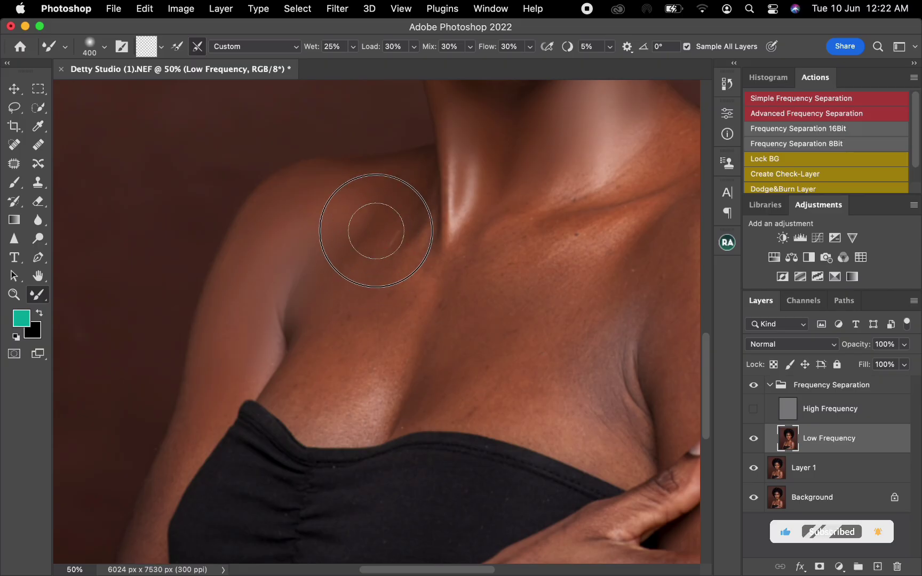
key("bracketleft")
key("bracketleft")
key("bracketleft")
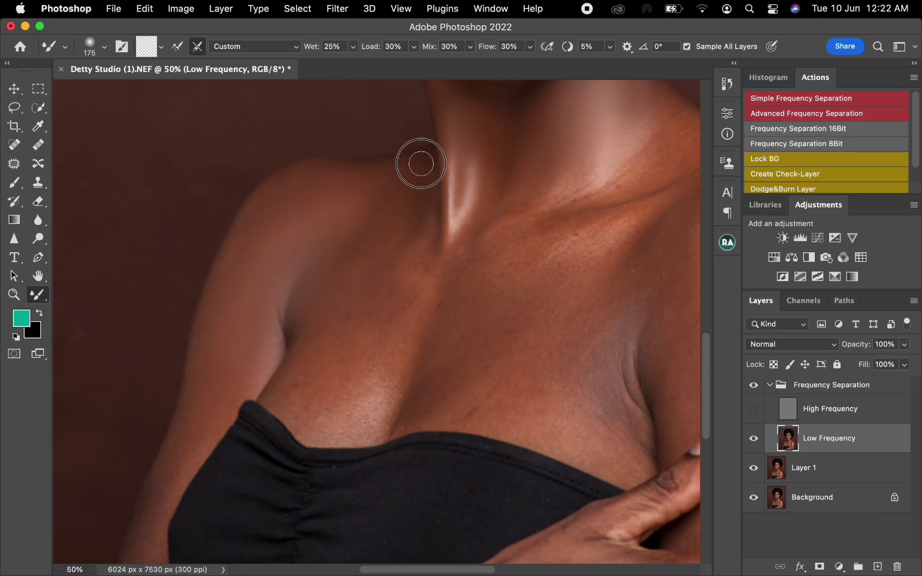
left_click_drag(360, 172, 301, 183)
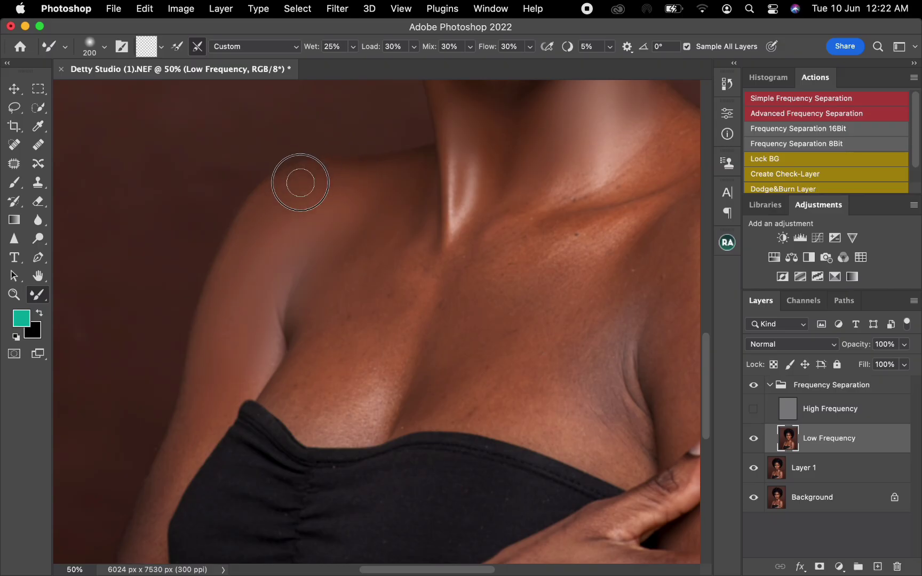
mouse_move(255, 213)
left_mouse_down()
mouse_move(232, 271)
mouse_move(258, 235)
mouse_move(307, 218)
mouse_move(287, 209)
mouse_move(408, 174)
left_mouse_up()
key("bracketright")
key("bracketright")
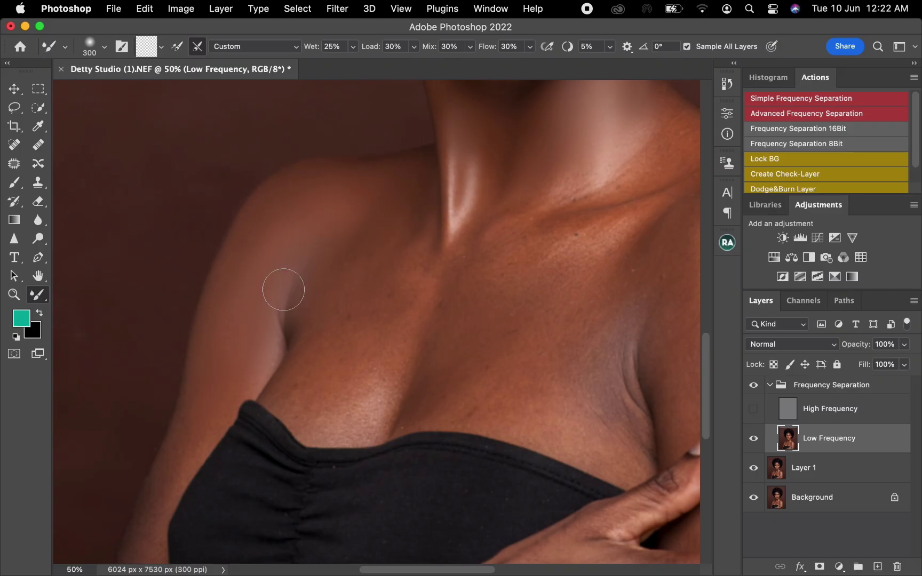
Step: Smooth the lower part of the viewer's-left arm beside the black top, finishing with a 175-pixel Mixer Brush
left_click_drag(179, 450, 200, 377)
left_click_drag(195, 431, 305, 269)
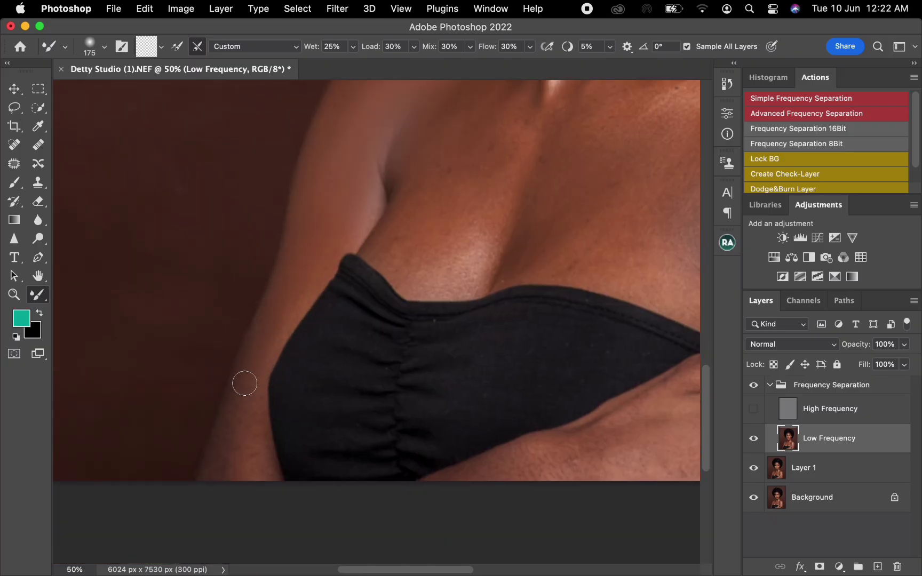
left_click_drag(244, 384, 245, 389)
mouse_move(231, 450)
left_mouse_down()
mouse_move(233, 426)
mouse_move(221, 452)
mouse_move(238, 454)
mouse_move(251, 431)
mouse_move(266, 480)
left_mouse_up()
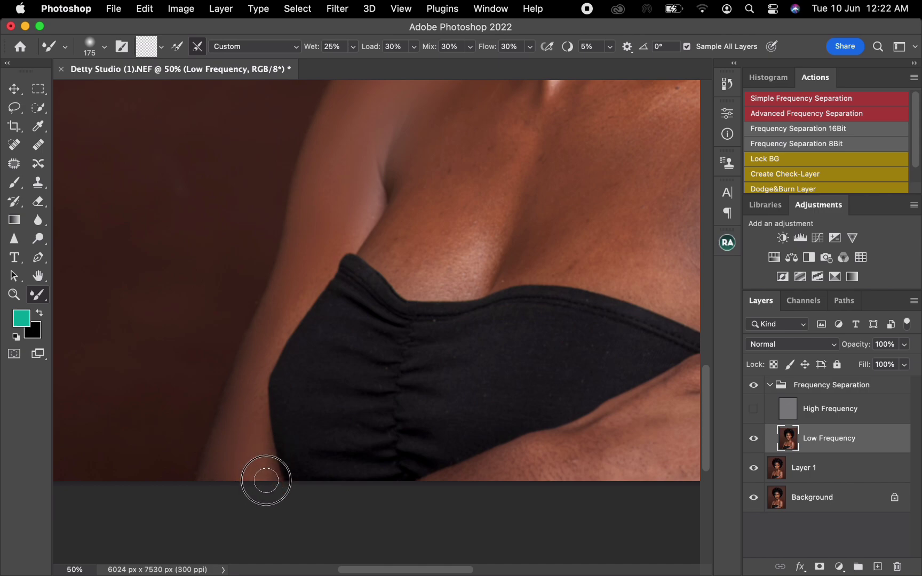
mouse_move(243, 398)
left_mouse_down()
mouse_move(252, 377)
mouse_move(255, 390)
mouse_move(276, 319)
mouse_move(292, 311)
mouse_move(261, 349)
mouse_move(269, 328)
mouse_move(262, 334)
mouse_move(288, 307)
left_mouse_up()
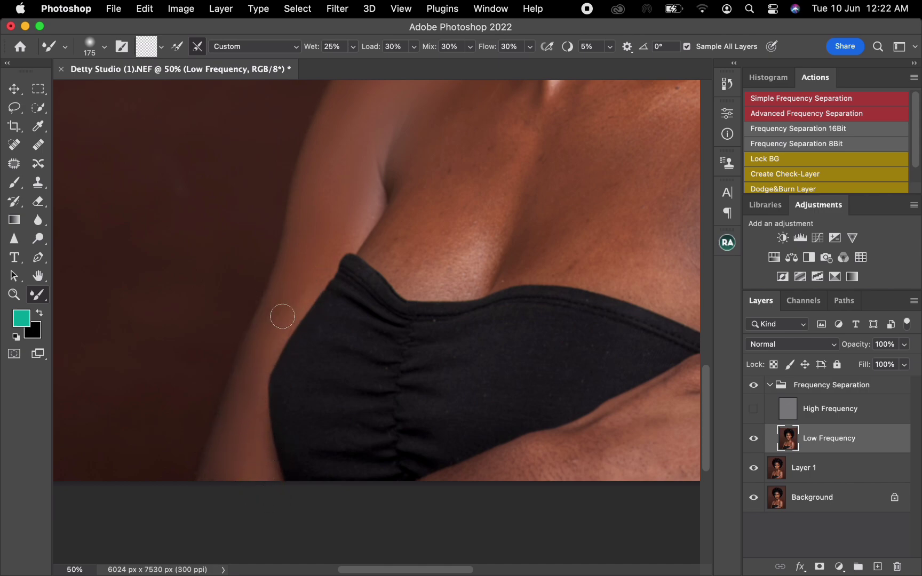
Step: Blend the viewer's-left collarbone and upper chest tones with a Mixer Brush enlarged to 400 pixels
left_click_drag(460, 254, 348, 382)
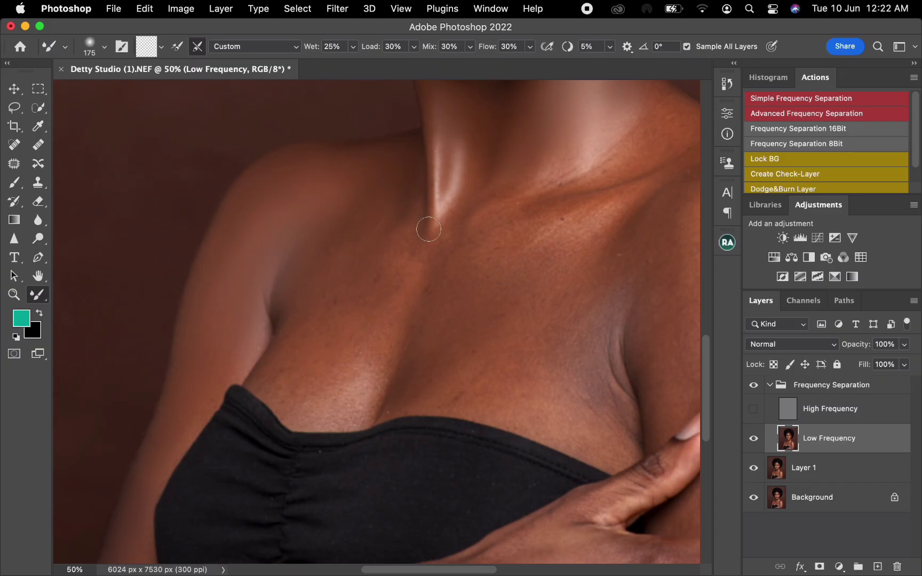
mouse_move(375, 247)
left_mouse_down()
mouse_move(399, 232)
mouse_move(411, 202)
left_mouse_up()
key("]")
left_click_drag(366, 275, 361, 277)
key("]")
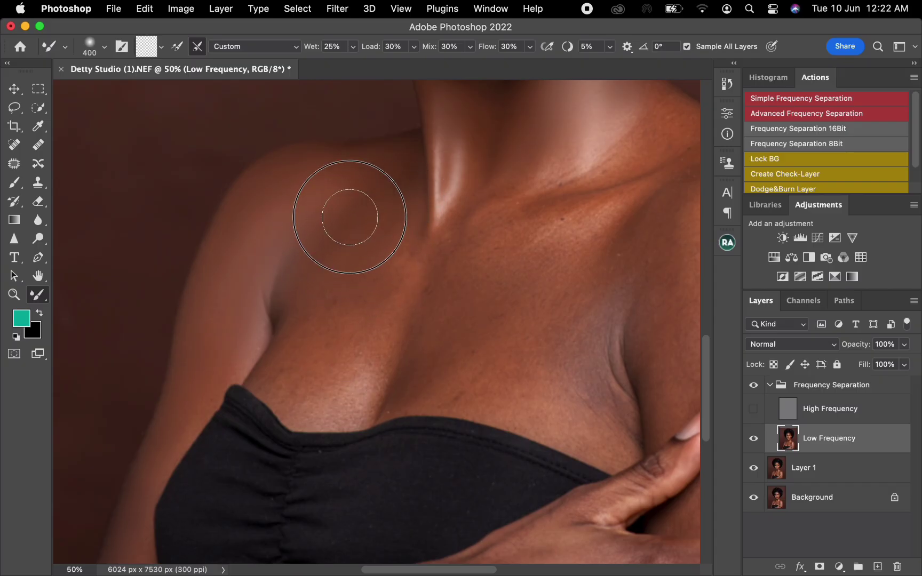
mouse_move(315, 312)
left_mouse_down()
mouse_move(303, 340)
mouse_move(315, 264)
left_mouse_up()
Step: Smooth the viewer's-left side of the chest from the top's neckline up to the neck base, using Mixer Brush sizes of 150 to 400 pixels
key("[")
key("[")
key("[")
key("[")
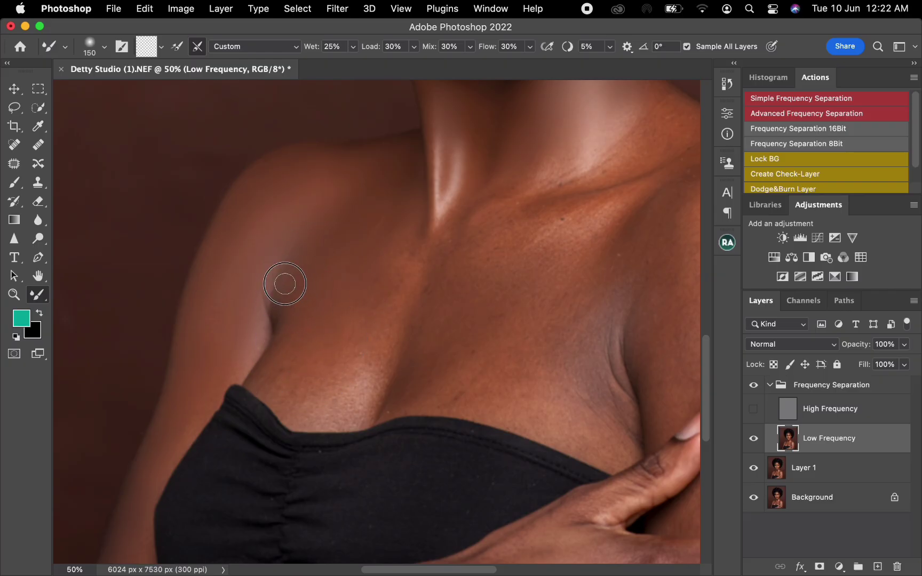
mouse_move(289, 368)
left_mouse_down()
mouse_move(268, 378)
mouse_move(297, 404)
mouse_move(306, 394)
mouse_move(321, 400)
mouse_move(324, 376)
mouse_move(351, 399)
left_mouse_up()
key("]")
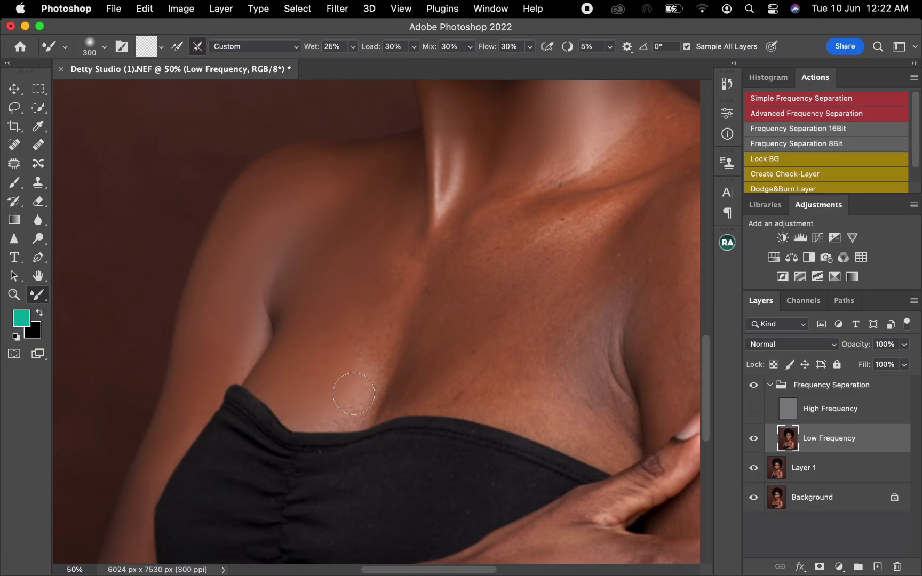
key("]")
mouse_move(366, 333)
left_mouse_down()
mouse_move(355, 387)
mouse_move(389, 298)
mouse_move(419, 252)
mouse_move(385, 282)
mouse_move(405, 248)
mouse_move(402, 266)
mouse_move(350, 311)
mouse_move(344, 305)
mouse_move(396, 226)
mouse_move(464, 200)
left_mouse_up()
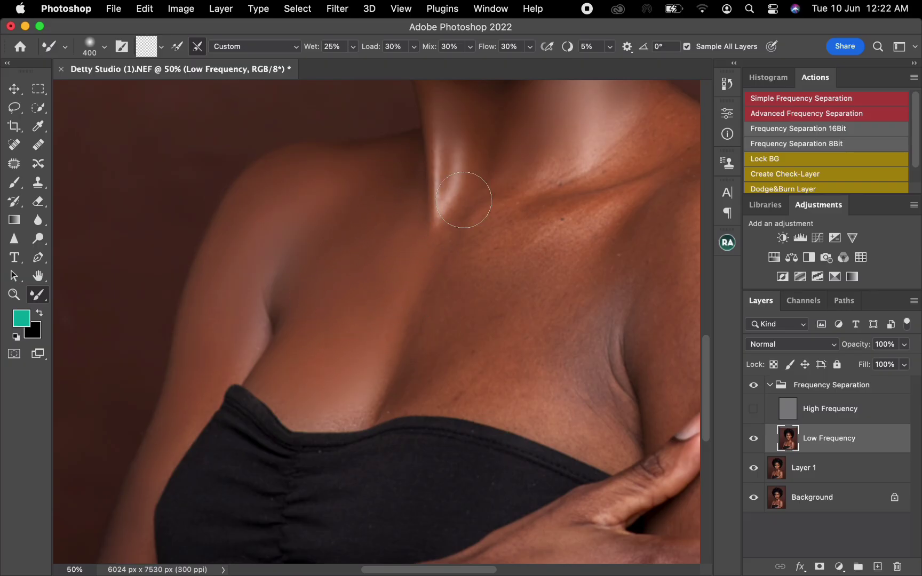
Step: Soften the bright highlight at the base of the neck, using Mixer Brush sizes of 150 to 200 pixels
key("bracketright")
key("bracketright")
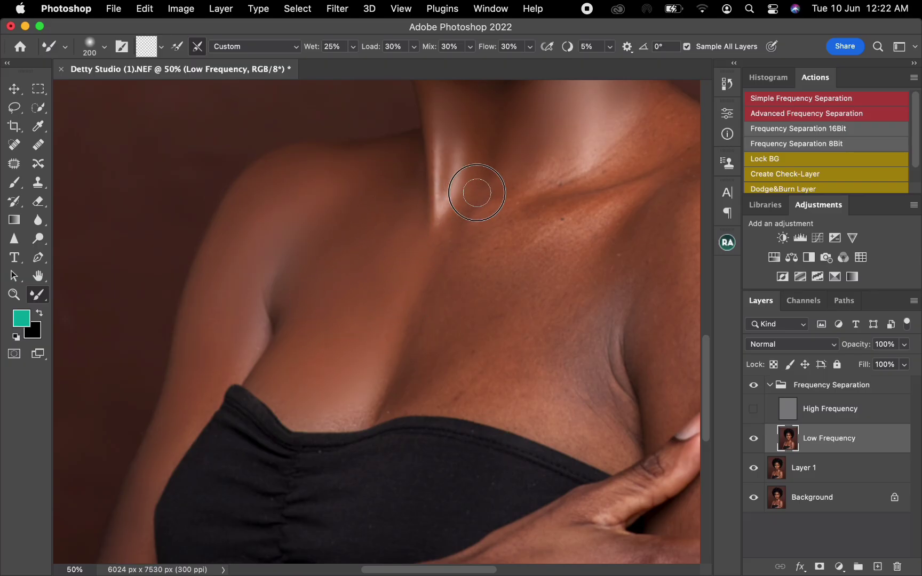
left_click_drag(456, 199, 454, 157)
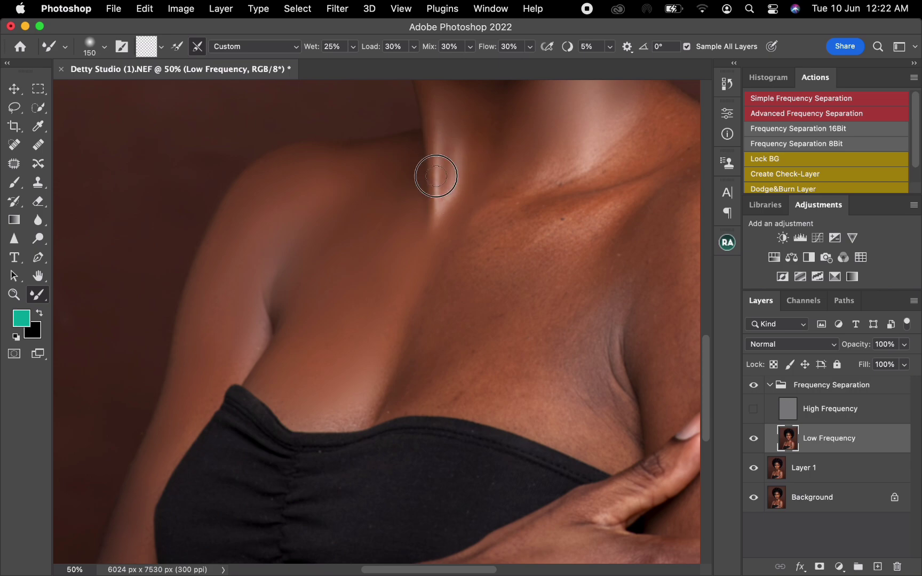
key("bracketright")
mouse_move(441, 196)
left_mouse_down()
mouse_move(453, 238)
mouse_move(499, 207)
left_mouse_up()
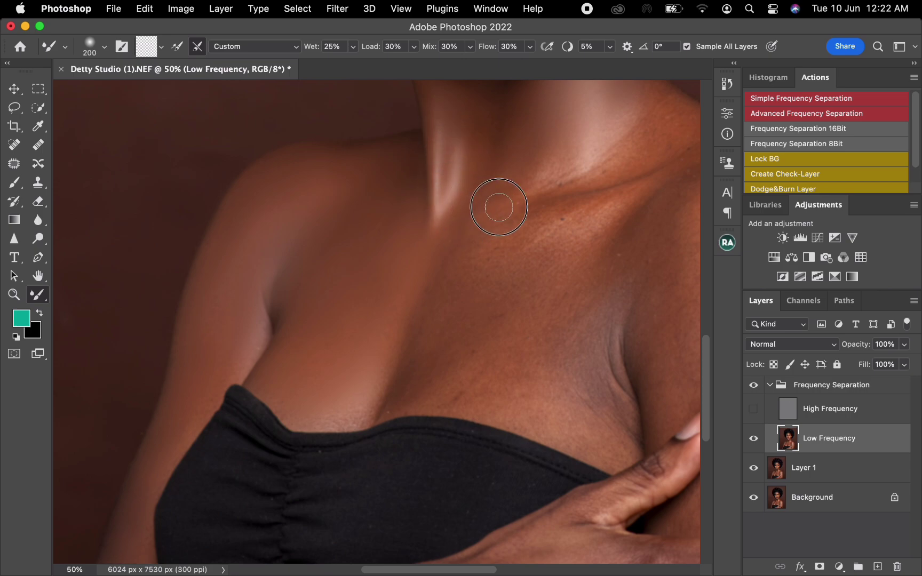
Step: Blend the broad tones across the middle of the chest, enlarging the Mixer Brush to 600 pixels
mouse_move(373, 300)
left_mouse_down()
mouse_move(399, 310)
mouse_move(421, 302)
mouse_move(438, 287)
mouse_move(429, 264)
mouse_move(467, 237)
mouse_move(430, 297)
mouse_move(415, 346)
mouse_move(309, 357)
mouse_move(305, 326)
mouse_move(308, 336)
mouse_move(353, 243)
mouse_move(341, 225)
mouse_move(343, 194)
mouse_move(334, 182)
mouse_move(308, 191)
mouse_move(279, 237)
mouse_move(254, 257)
mouse_move(275, 243)
left_mouse_up()
key("bracketright")
key("bracketright")
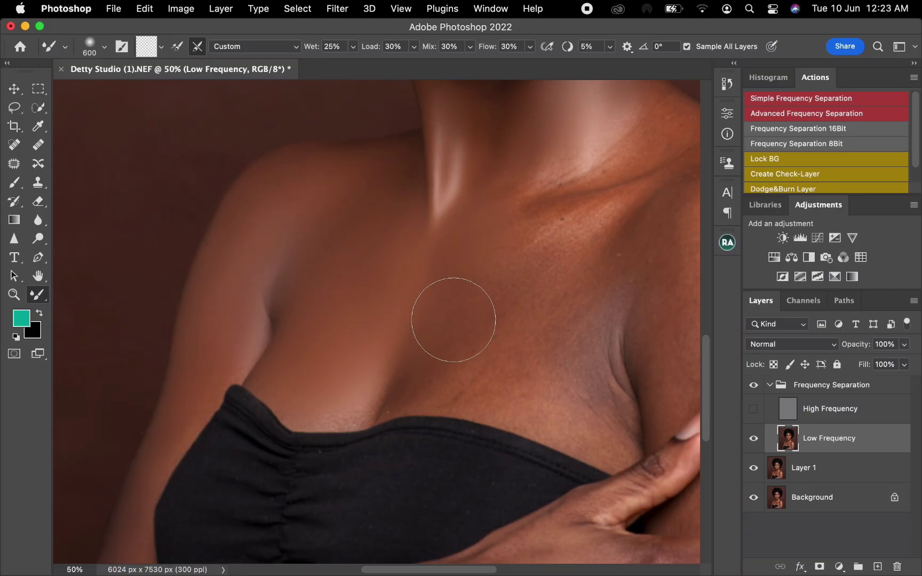
Step: Compare the neck and chest retouching with the original by toggling the Frequency Separation group
key("super+minus")
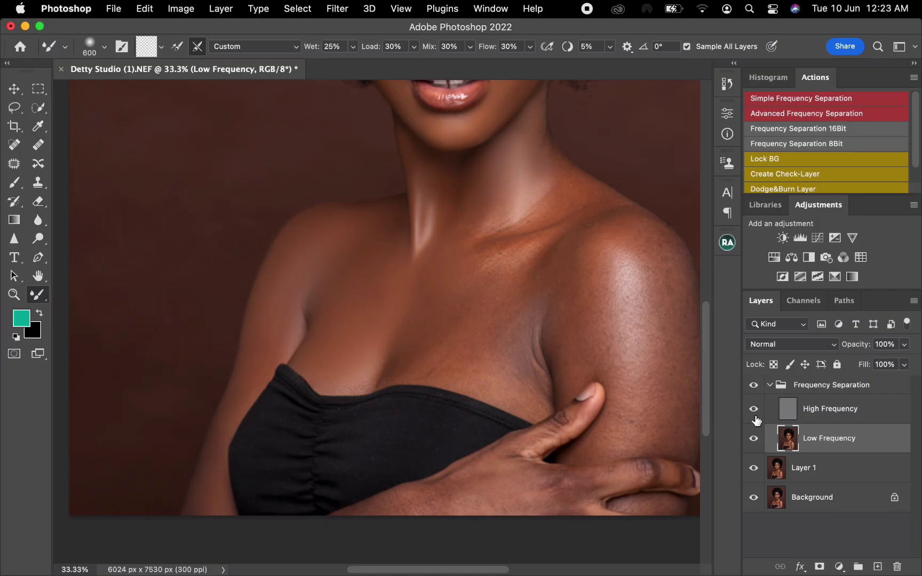
left_click(754, 386)
Step: Blend the viewer's-right collarbone and the chest below it, using a Mixer Brush of about 300 pixels
mouse_move(475, 261)
left_mouse_down()
mouse_move(497, 241)
mouse_move(469, 227)
mouse_move(484, 226)
mouse_move(459, 196)
mouse_move(457, 176)
left_mouse_up()
key("bracketright")
mouse_move(500, 232)
left_mouse_down()
mouse_move(562, 187)
mouse_move(558, 171)
mouse_move(593, 200)
mouse_move(545, 208)
mouse_move(542, 229)
mouse_move(546, 223)
mouse_move(514, 247)
mouse_move(528, 240)
mouse_move(469, 238)
mouse_move(459, 219)
mouse_move(451, 239)
left_mouse_up()
mouse_move(454, 285)
left_mouse_down()
mouse_move(477, 295)
mouse_move(459, 303)
mouse_move(465, 290)
mouse_move(437, 292)
mouse_move(453, 334)
mouse_move(434, 346)
left_mouse_up()
key("]")
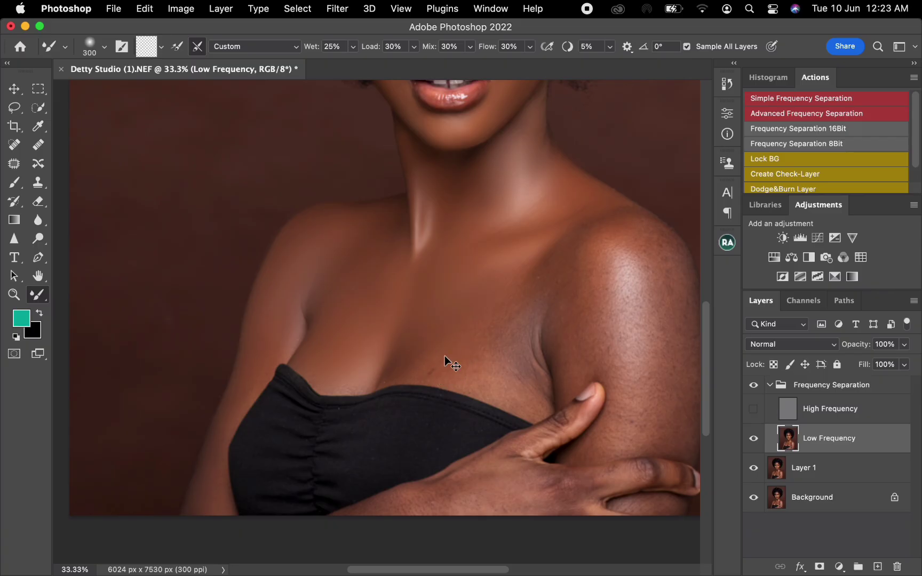
Step: Blend the chest tones beside the viewer's-right armpit on the Low Frequency layer, using Mixer Brush sizes of 200 and 400 pixels
key("super+equal")
mouse_move(466, 376)
left_mouse_down()
mouse_move(442, 326)
mouse_move(398, 342)
mouse_move(394, 326)
left_mouse_up()
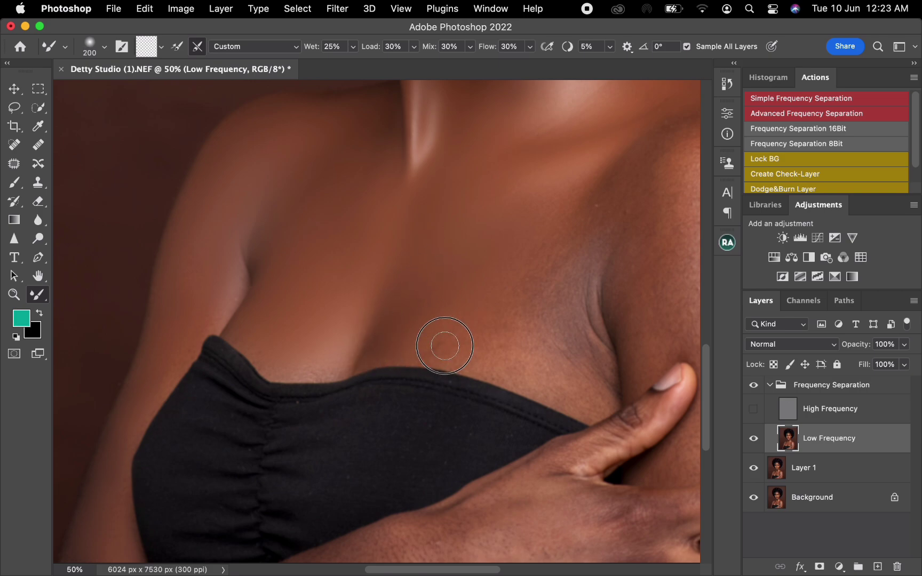
key("bracketright")
key("bracketright")
key("bracketright")
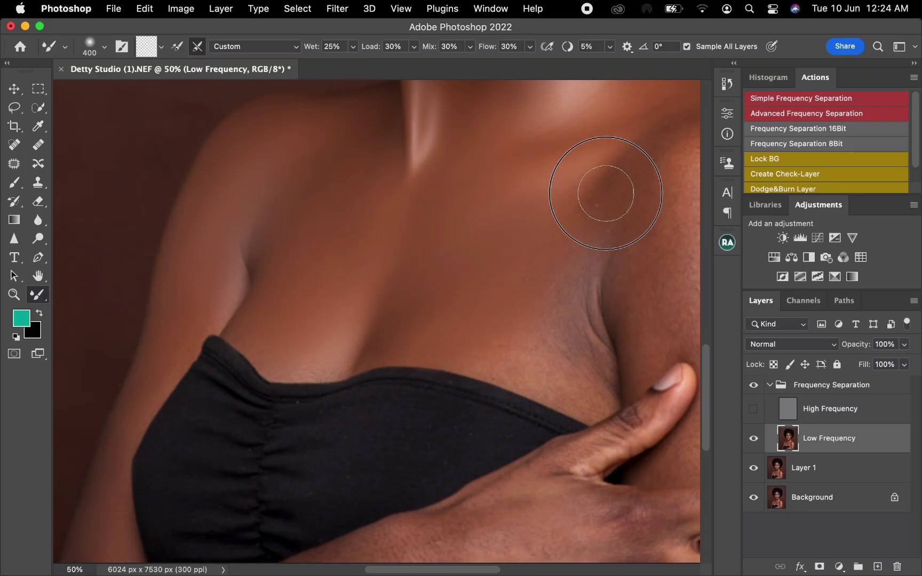
mouse_move(606, 193)
left_mouse_down()
mouse_move(619, 176)
mouse_move(582, 200)
mouse_move(603, 172)
mouse_move(543, 198)
mouse_move(552, 185)
mouse_move(521, 191)
mouse_move(575, 281)
mouse_move(556, 332)
mouse_move(521, 334)
mouse_move(507, 341)
mouse_move(514, 352)
mouse_move(477, 334)
mouse_move(504, 354)
mouse_move(583, 364)
mouse_move(591, 358)
mouse_move(578, 336)
mouse_move(596, 349)
mouse_move(598, 335)
mouse_move(584, 288)
left_mouse_up()
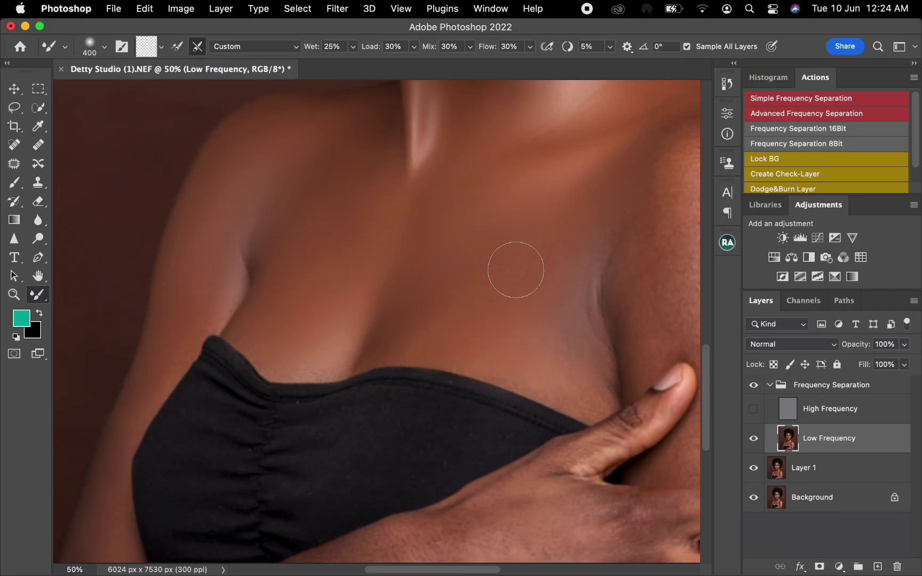
mouse_move(533, 261)
left_mouse_down()
mouse_move(531, 253)
mouse_move(542, 257)
mouse_move(551, 295)
mouse_move(465, 320)
mouse_move(439, 298)
mouse_move(522, 267)
left_mouse_up()
Step: Smooth the viewer's-right shoulder and the inner edge of its highlight, using Mixer Brush sizes of 300 to 400 pixels
left_click_drag(518, 323, 373, 323)
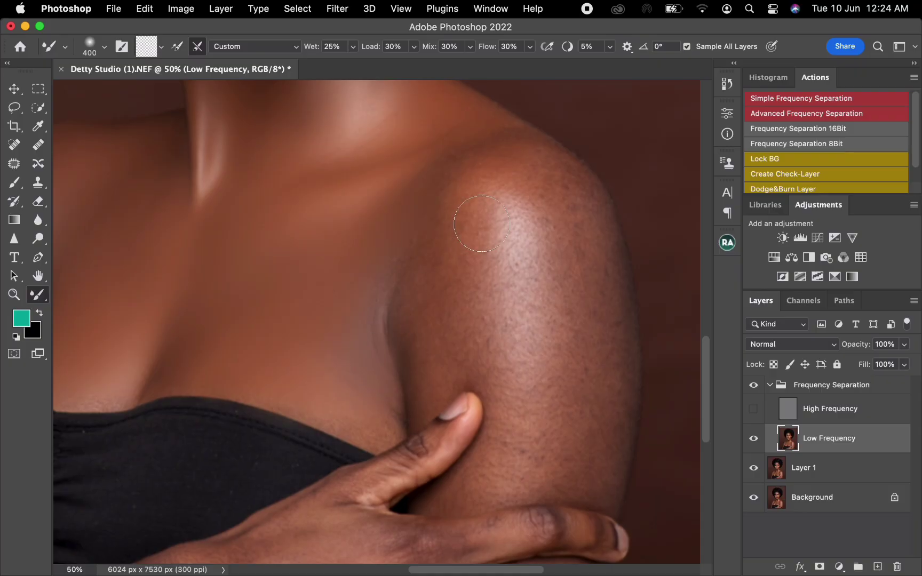
mouse_move(448, 191)
left_mouse_down()
mouse_move(422, 232)
mouse_move(404, 323)
mouse_move(411, 351)
mouse_move(401, 257)
mouse_move(381, 290)
left_mouse_up()
key("bracketright")
key("bracketright")
mouse_move(451, 200)
left_mouse_down()
mouse_move(484, 167)
mouse_move(551, 188)
mouse_move(518, 149)
mouse_move(575, 209)
mouse_move(578, 198)
mouse_move(582, 253)
left_mouse_up()
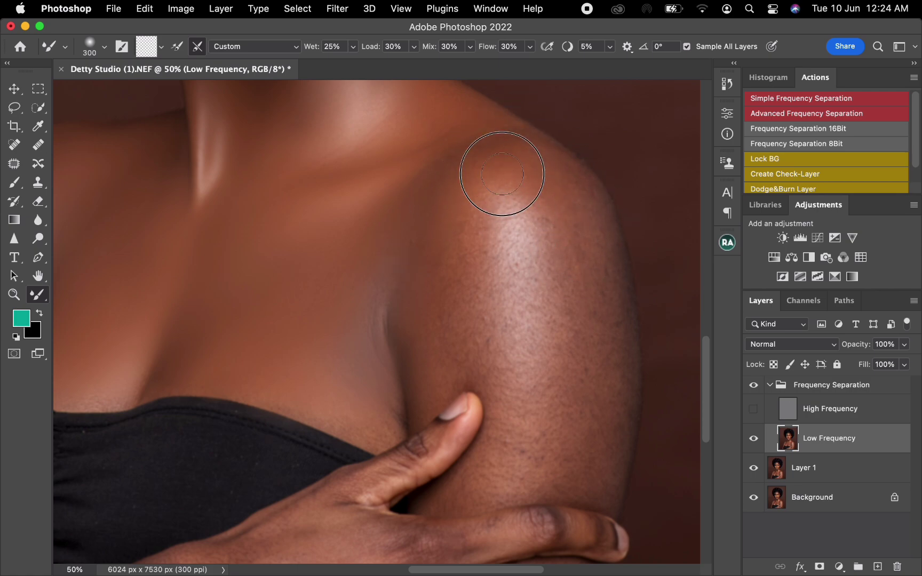
left_click_drag(503, 174, 492, 212)
mouse_move(486, 255)
left_mouse_down()
mouse_move(461, 225)
mouse_move(445, 305)
mouse_move(450, 281)
left_mouse_up()
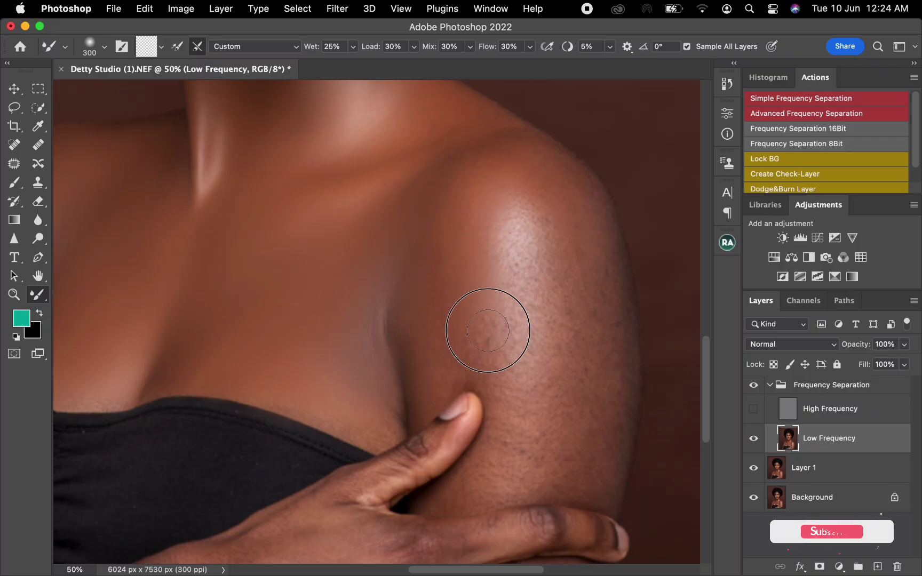
Step: Smooth the outer side of the viewer's-right upper arm with the Mixer Brush at 250 to 300 pixels, enlarging it to 400
key("bracketright")
key("bracketright")
mouse_move(544, 259)
left_mouse_down()
mouse_move(548, 185)
mouse_move(562, 214)
mouse_move(558, 257)
left_mouse_up()
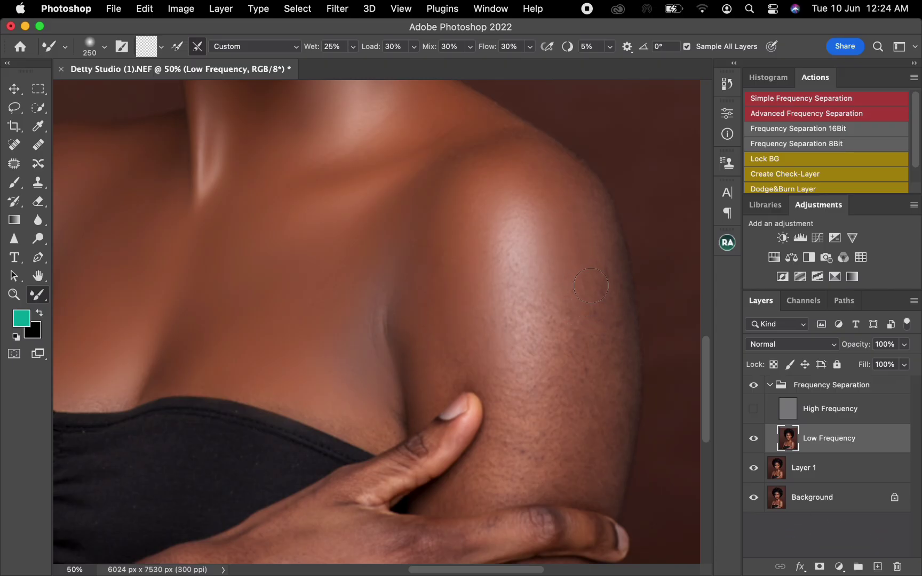
key("bracketright")
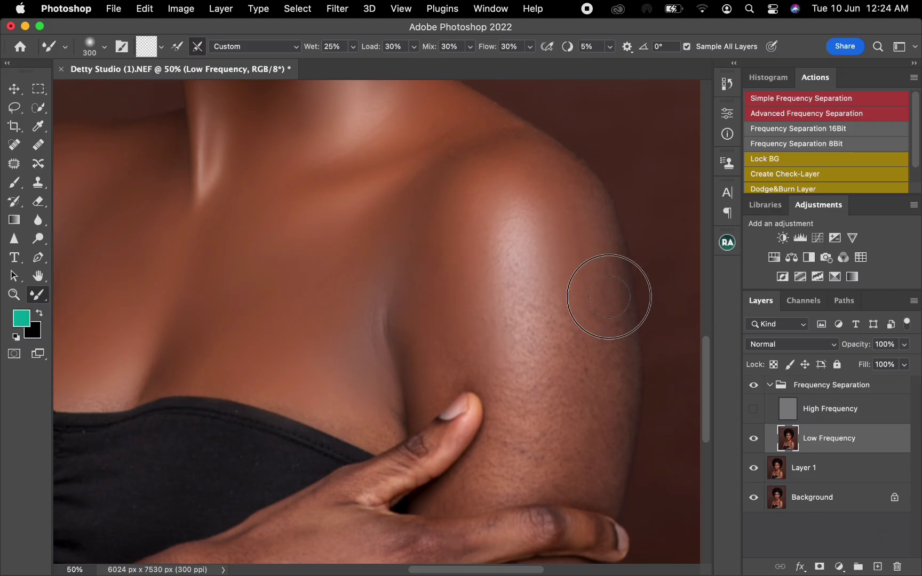
mouse_move(594, 239)
left_mouse_down()
mouse_move(565, 181)
mouse_move(607, 377)
mouse_move(576, 350)
mouse_move(546, 381)
mouse_move(557, 372)
mouse_move(566, 298)
mouse_move(531, 329)
mouse_move(548, 367)
mouse_move(548, 434)
mouse_move(581, 439)
mouse_move(596, 457)
mouse_move(612, 381)
mouse_move(547, 353)
left_mouse_up()
key("bracketright")
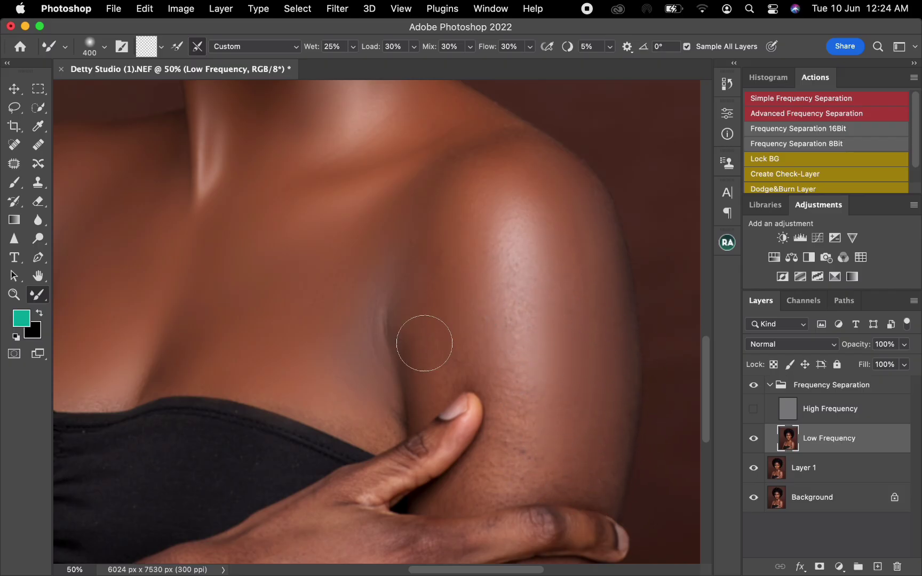
Step: Blend the inner upper arm and its long highlight down to the thumb with a 400-pixel Mixer Brush
key("bracketleft")
key("bracketleft")
key("bracketright")
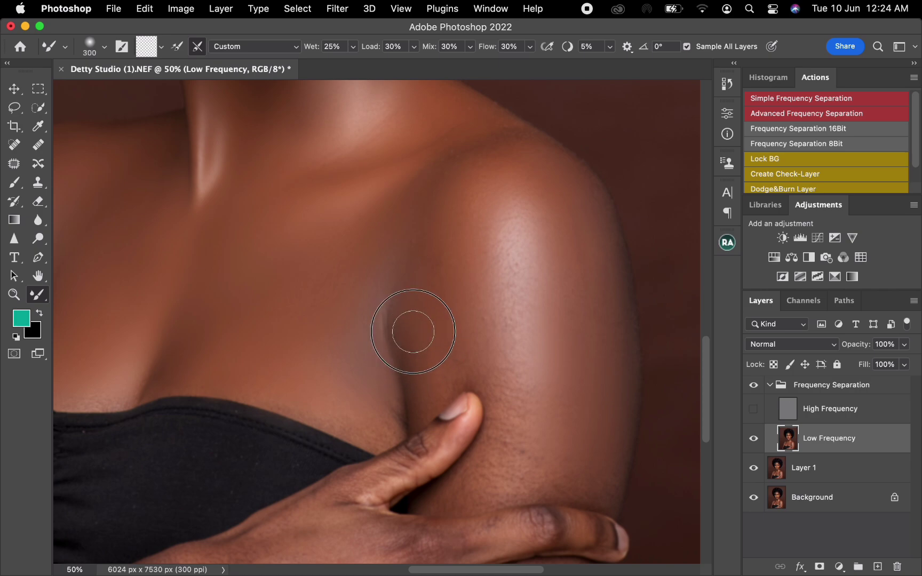
key("bracketright")
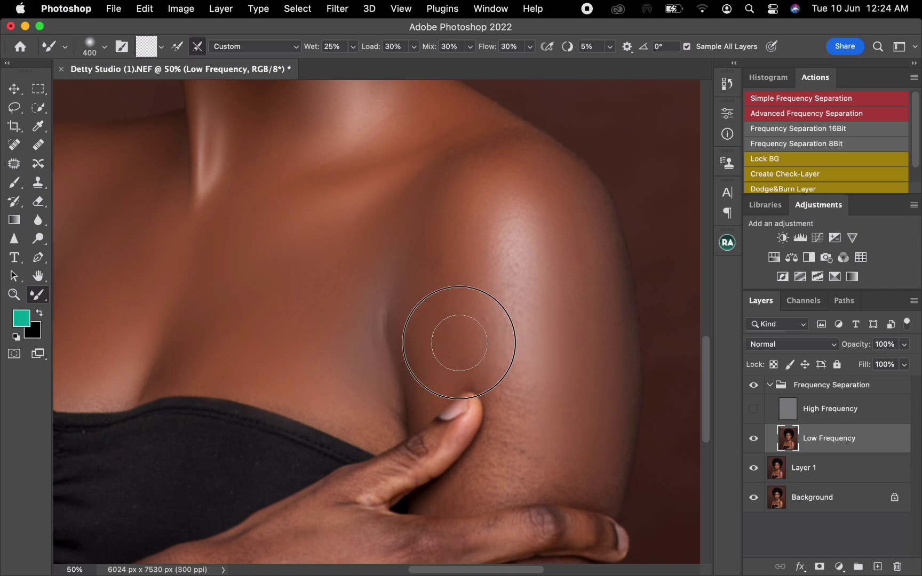
mouse_move(441, 234)
left_mouse_down()
mouse_move(494, 284)
mouse_move(492, 302)
mouse_move(525, 378)
left_mouse_up()
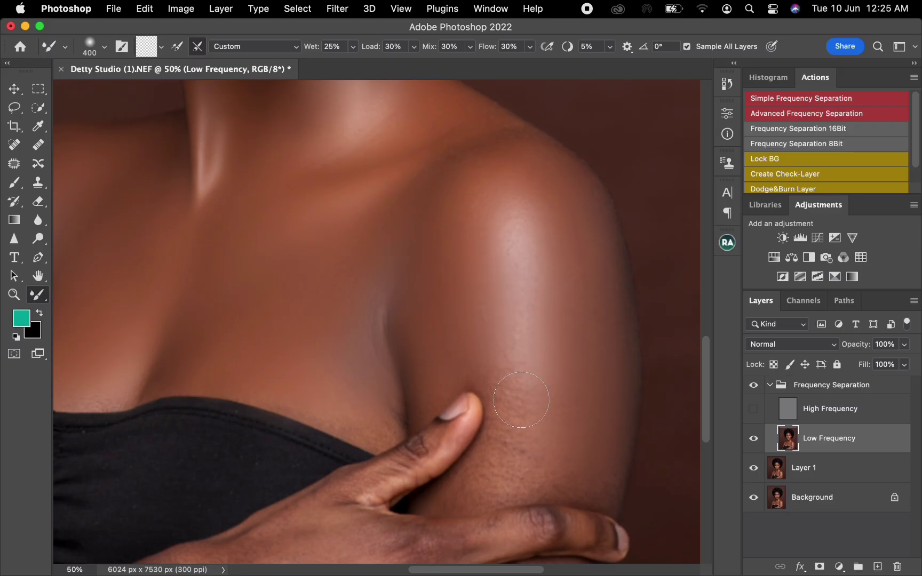
Step: Smooth the rough skin on the lower part of the upper arm, between the thumb and the index finger
scroll(545, 339, "down", 5)
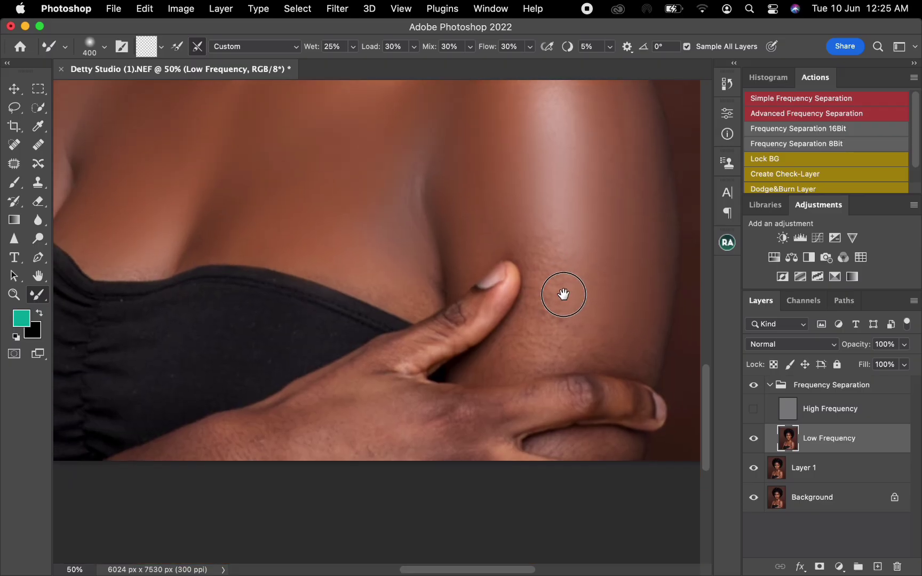
left_click_drag(541, 245, 541, 295)
key("bracketright")
mouse_move(555, 263)
left_mouse_down()
mouse_move(560, 237)
mouse_move(564, 314)
mouse_move(535, 335)
mouse_move(541, 311)
mouse_move(567, 328)
mouse_move(575, 322)
mouse_move(566, 339)
mouse_move(473, 369)
mouse_move(493, 359)
mouse_move(521, 315)
mouse_move(492, 375)
mouse_move(489, 367)
mouse_move(511, 359)
mouse_move(603, 358)
mouse_move(640, 354)
mouse_move(646, 342)
mouse_move(643, 360)
mouse_move(580, 351)
mouse_move(600, 357)
mouse_move(504, 364)
left_mouse_up()
Step: Blend the chest skin along the black top's upper edge near the thumb, using Mixer Brush sizes of 150 to 200 pixels
key("bracketright")
key("bracketright")
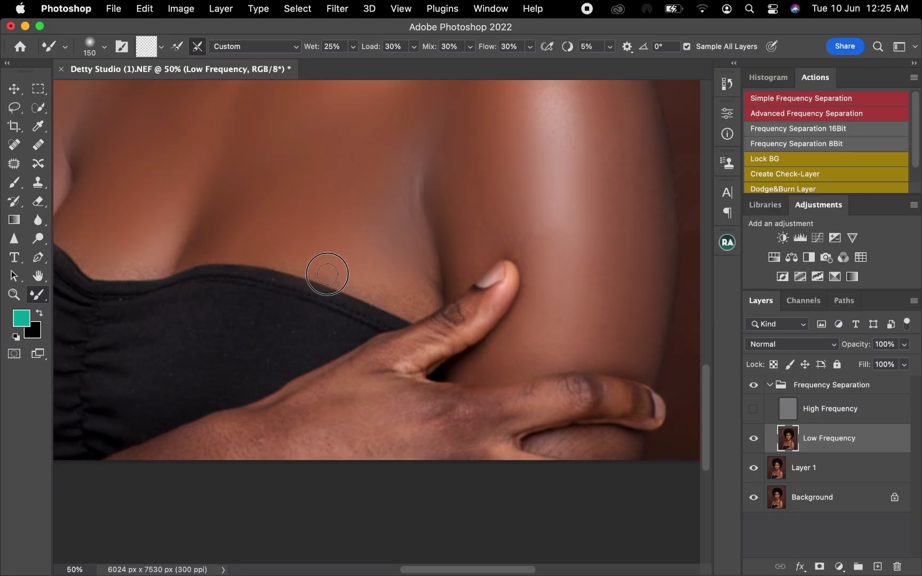
key("bracketright")
key("bracketright")
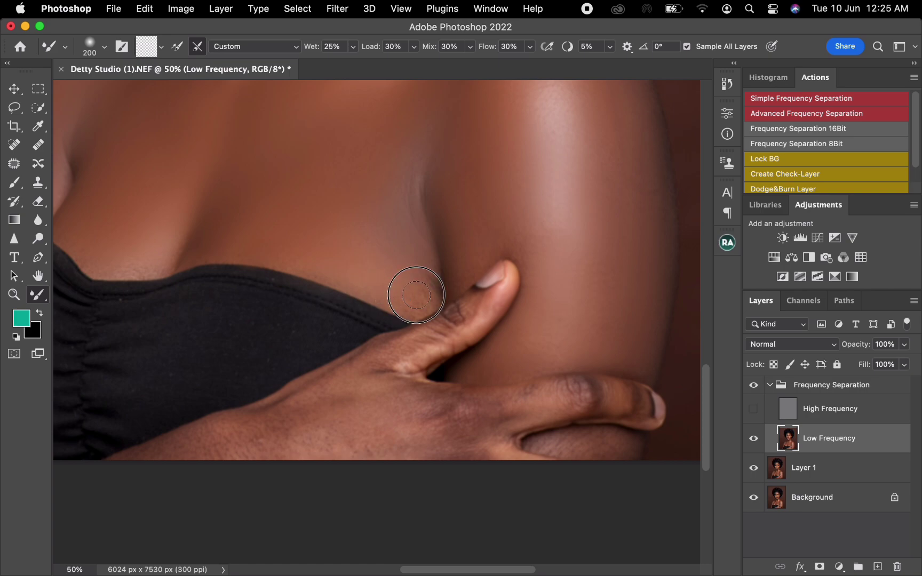
mouse_move(419, 298)
left_mouse_down()
mouse_move(431, 274)
mouse_move(434, 296)
mouse_move(440, 266)
left_mouse_up()
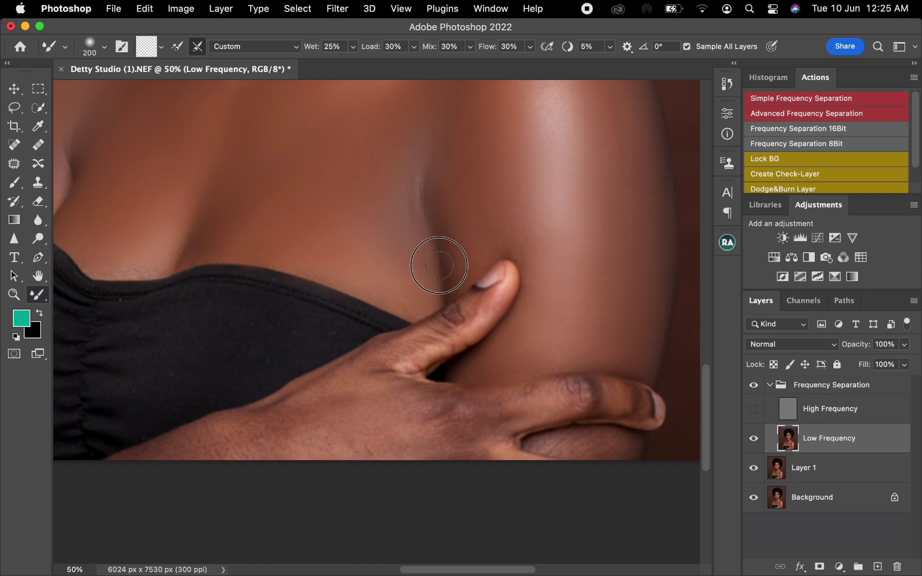
Step: Smooth the dark knuckles on the thumb and index finger, using Mixer Brush sizes of 150 to 175 pixels
mouse_move(455, 321)
left_mouse_down()
mouse_move(445, 312)
mouse_move(490, 290)
mouse_move(499, 299)
left_mouse_up()
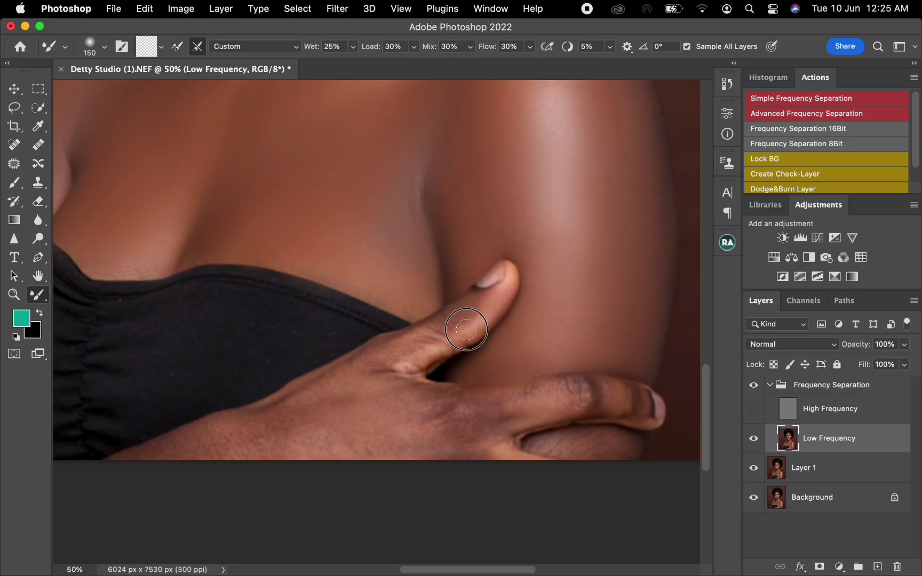
key("bracketright")
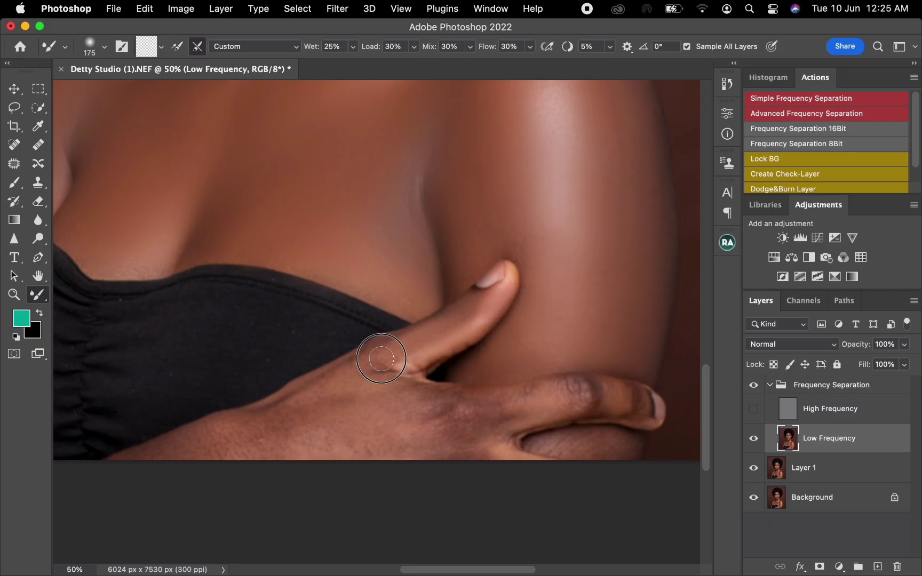
key("bracketright")
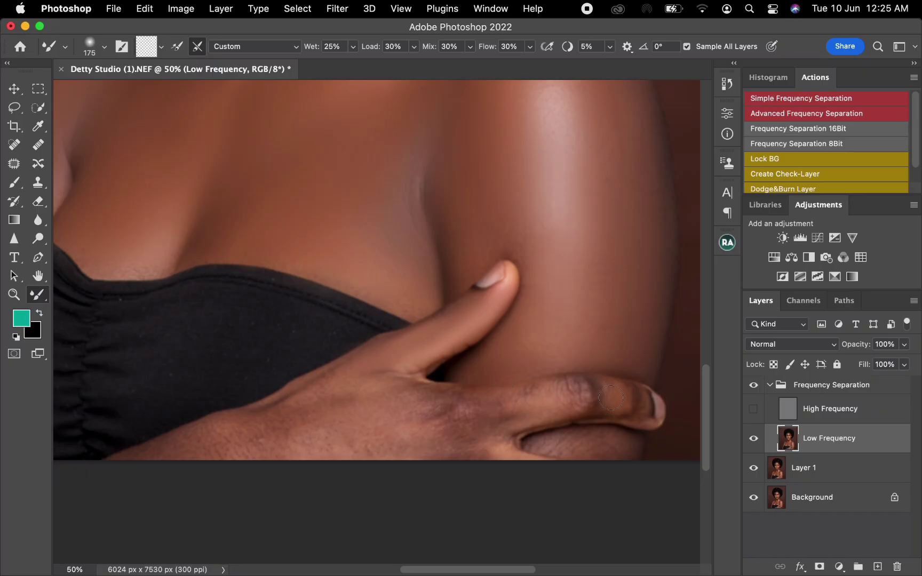
mouse_move(597, 396)
left_mouse_down()
mouse_move(555, 384)
mouse_move(632, 392)
mouse_move(638, 416)
mouse_move(555, 409)
left_mouse_up()
key("bracketright")
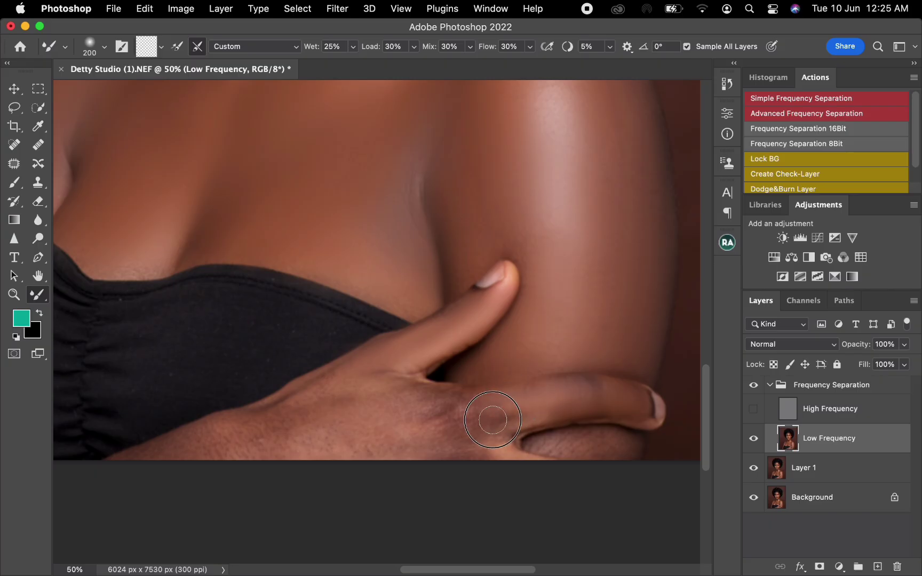
Step: Even out the skin on the back of the hand and wrist with a Mixer Brush of about 250 pixels
key("bracketright")
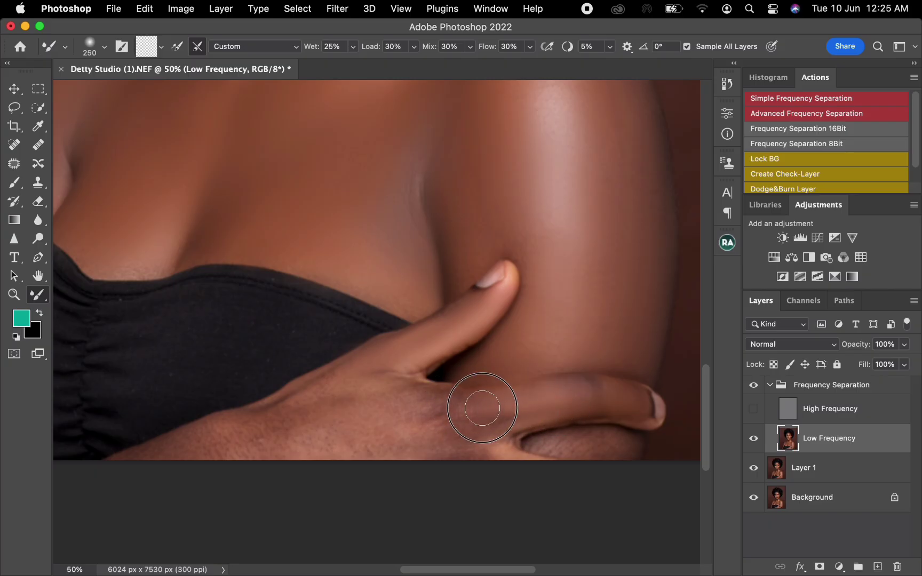
key("bracketright")
mouse_move(384, 391)
left_mouse_down()
mouse_move(344, 394)
mouse_move(280, 420)
mouse_move(352, 379)
mouse_move(309, 389)
mouse_move(305, 424)
mouse_move(194, 442)
left_mouse_up()
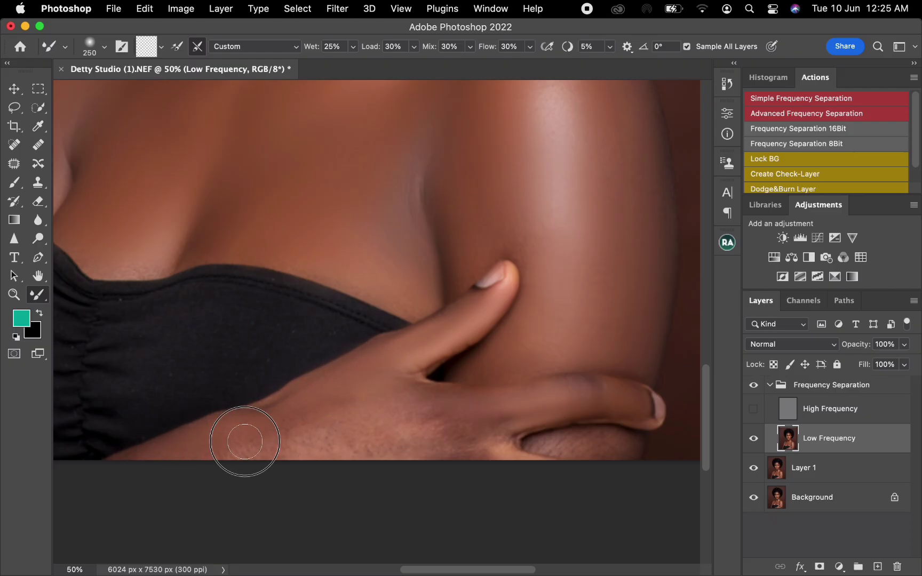
key("bracketright")
mouse_move(306, 437)
left_mouse_down()
mouse_move(313, 420)
mouse_move(342, 404)
mouse_move(329, 437)
mouse_move(349, 446)
mouse_move(278, 457)
mouse_move(381, 437)
mouse_move(443, 439)
mouse_move(366, 397)
mouse_move(411, 396)
mouse_move(494, 462)
mouse_move(470, 443)
mouse_move(434, 447)
mouse_move(276, 401)
mouse_move(299, 408)
mouse_move(279, 414)
mouse_move(334, 389)
left_mouse_up()
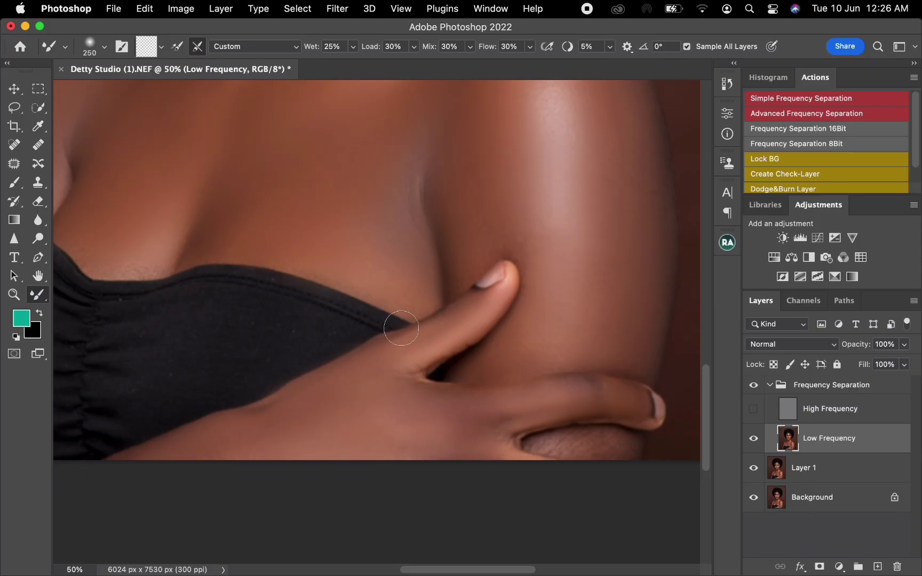
Step: Refine the tones from the index finger across the back of the hand, enlarging the Mixer Brush to 400 pixels
key("bracketright")
left_click_drag(582, 387, 502, 415)
key("bracketright")
key("super+minus")
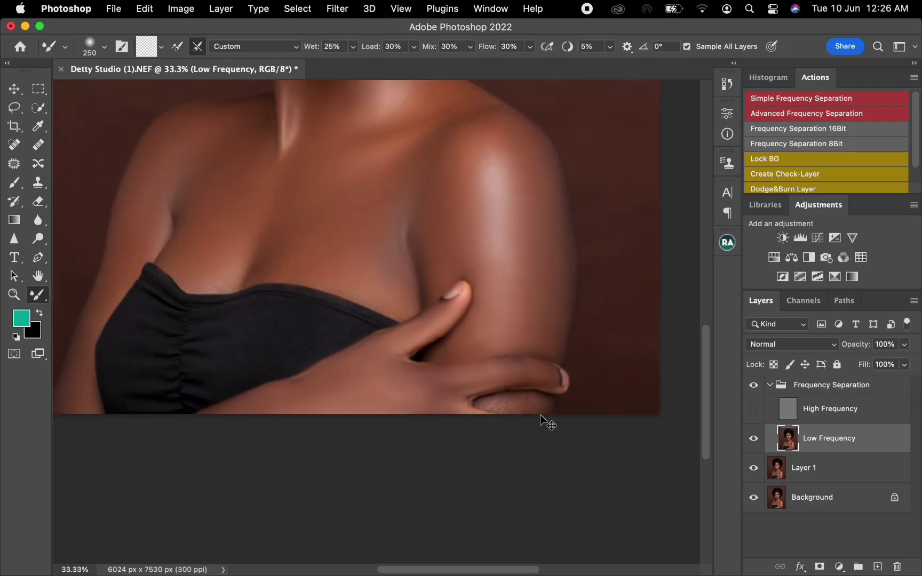
mouse_move(459, 385)
left_mouse_down()
mouse_move(486, 380)
mouse_move(427, 388)
left_mouse_up()
key("bracketright")
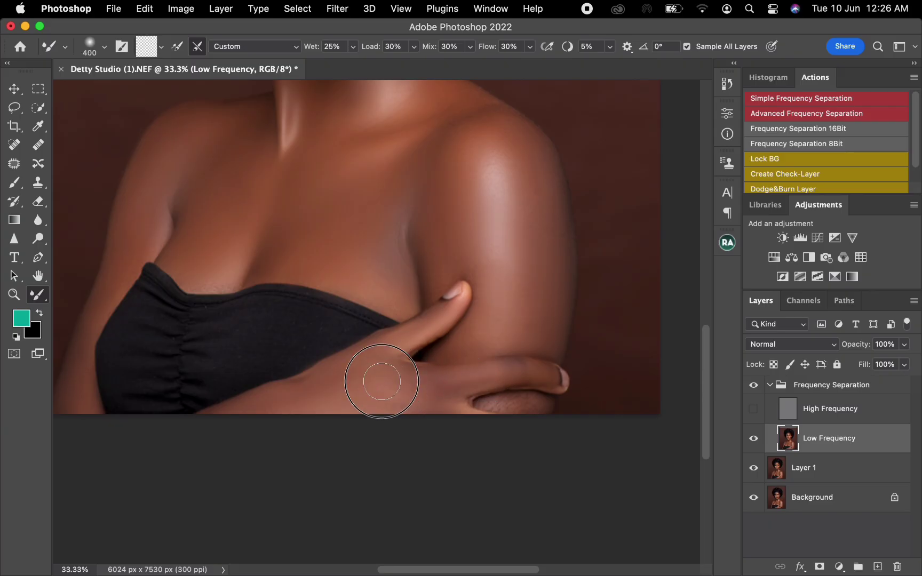
mouse_move(359, 373)
left_mouse_down()
mouse_move(279, 405)
mouse_move(309, 370)
mouse_move(301, 236)
mouse_move(261, 283)
mouse_move(329, 332)
mouse_move(275, 413)
mouse_move(288, 408)
mouse_move(266, 414)
left_mouse_up()
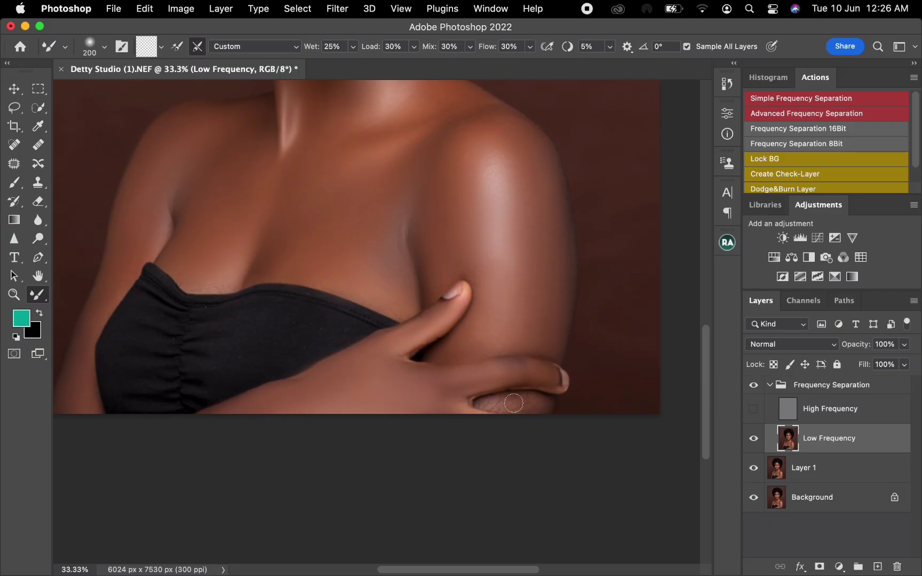
Step: Smooth the wrinkled finger below the index finger with a 200-pixel Mixer Brush, then enlarge the brush to 300 pixels
left_click_drag(505, 404, 490, 402)
key("bracketright")
key("bracketright")
key("bracketright")
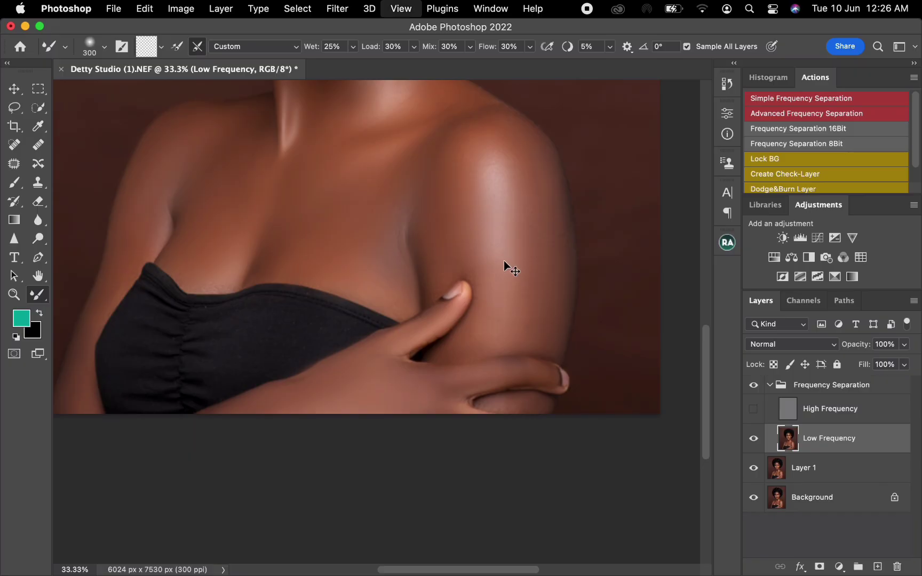
Step: Blend the broad tones across the chest and down the viewer's-right upper arm with a 500-pixel Mixer Brush
key("super+0")
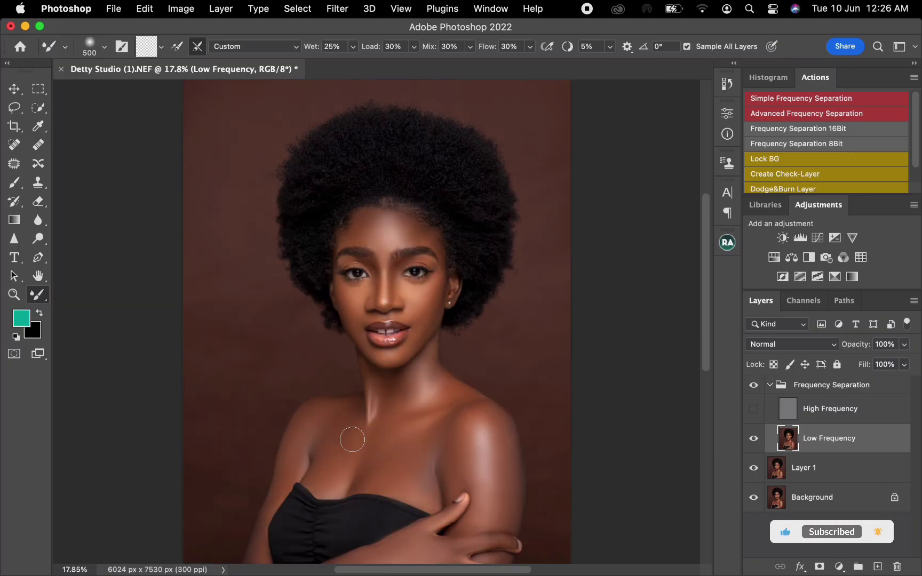
mouse_move(373, 431)
left_mouse_down()
mouse_move(421, 422)
mouse_move(399, 391)
mouse_move(407, 410)
left_mouse_up()
left_click_drag(429, 471, 433, 492)
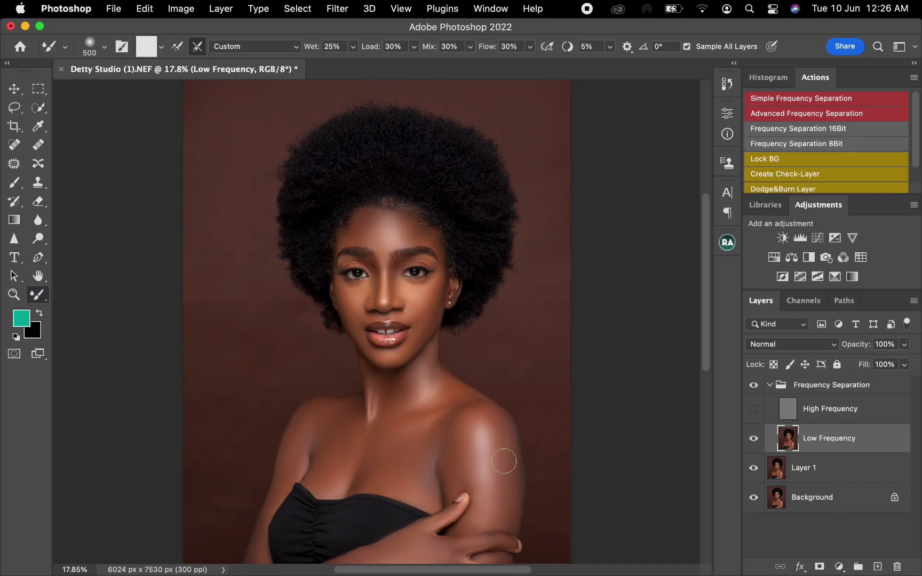
mouse_move(500, 441)
left_mouse_down()
mouse_move(493, 423)
mouse_move(472, 415)
mouse_move(465, 423)
mouse_move(483, 415)
mouse_move(502, 465)
mouse_move(503, 492)
mouse_move(505, 520)
left_mouse_up()
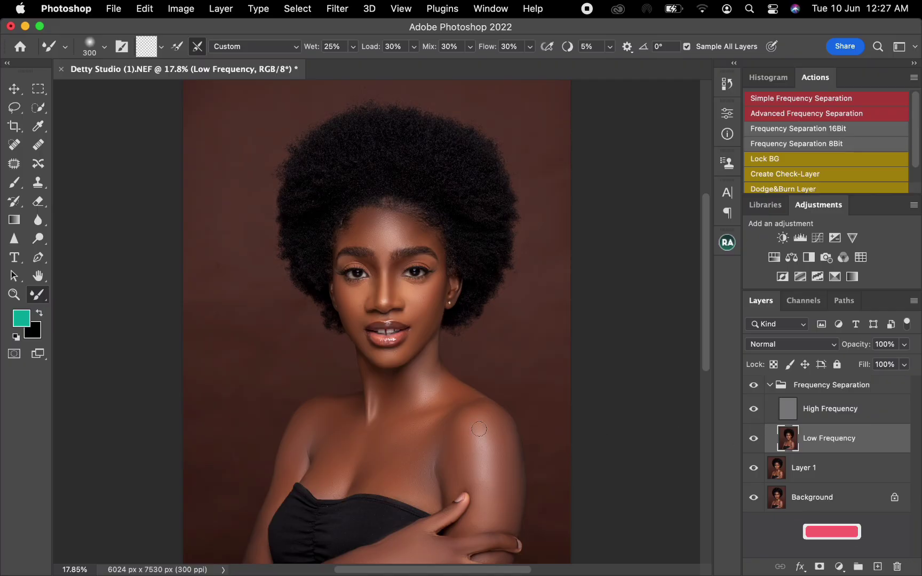
Step: Compare the whole retouched portrait with the original by toggling the Frequency Separation group's visibility
key("super+equal")
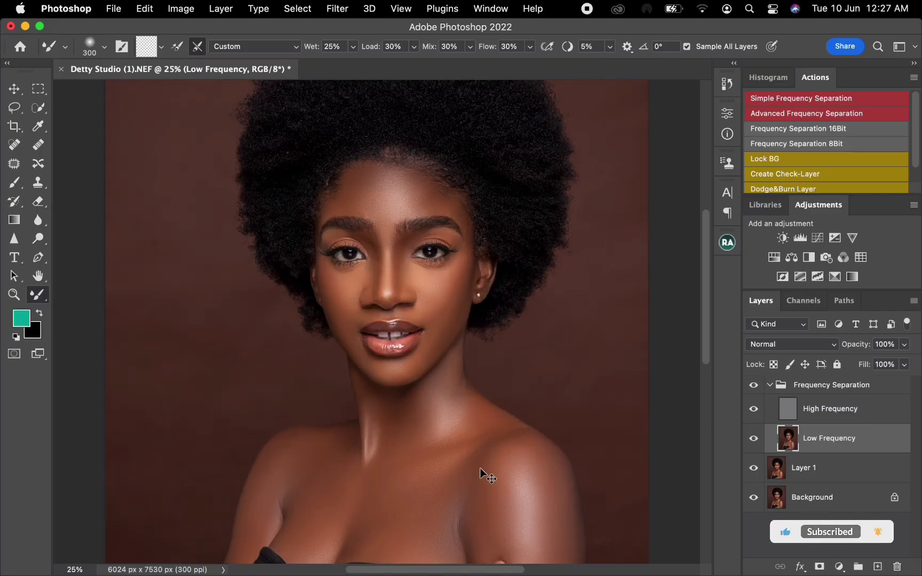
key("super+minus")
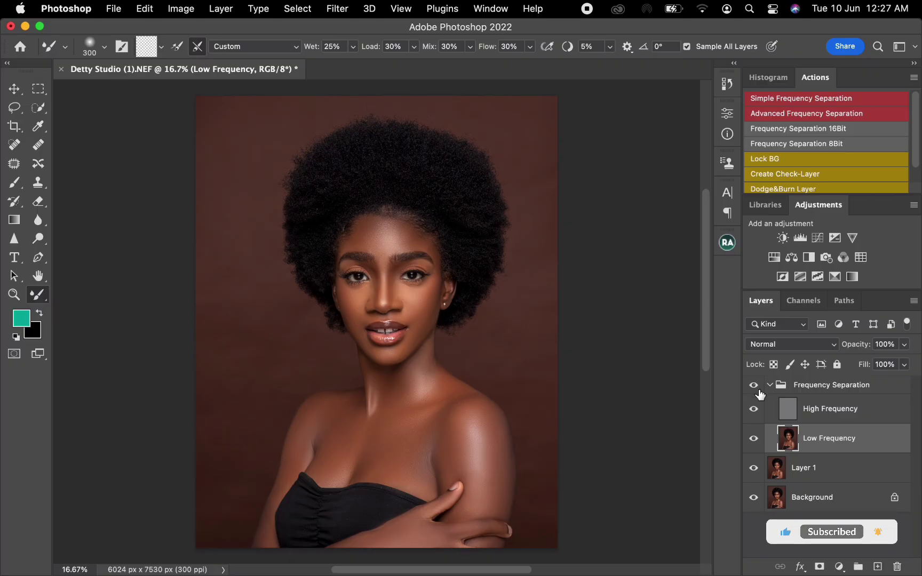
left_click(755, 386)
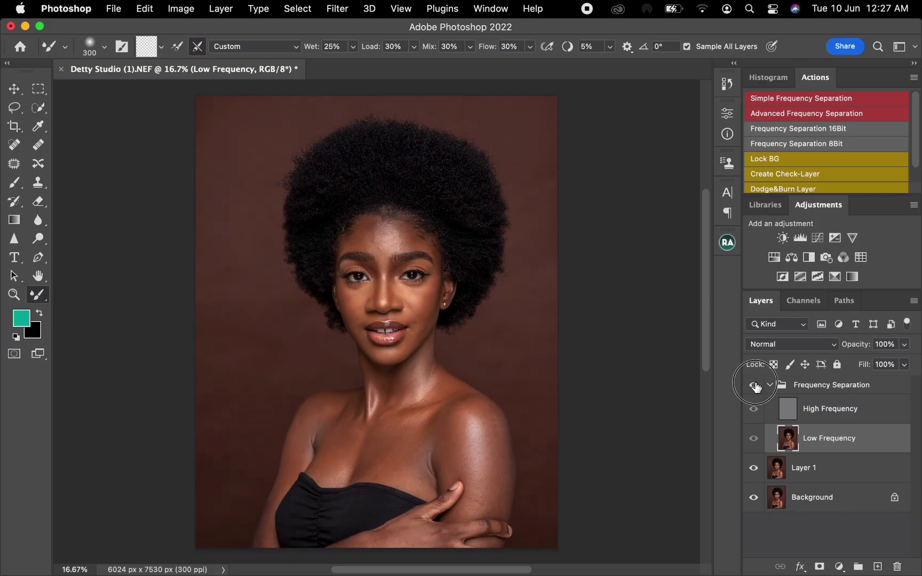
left_click(754, 386)
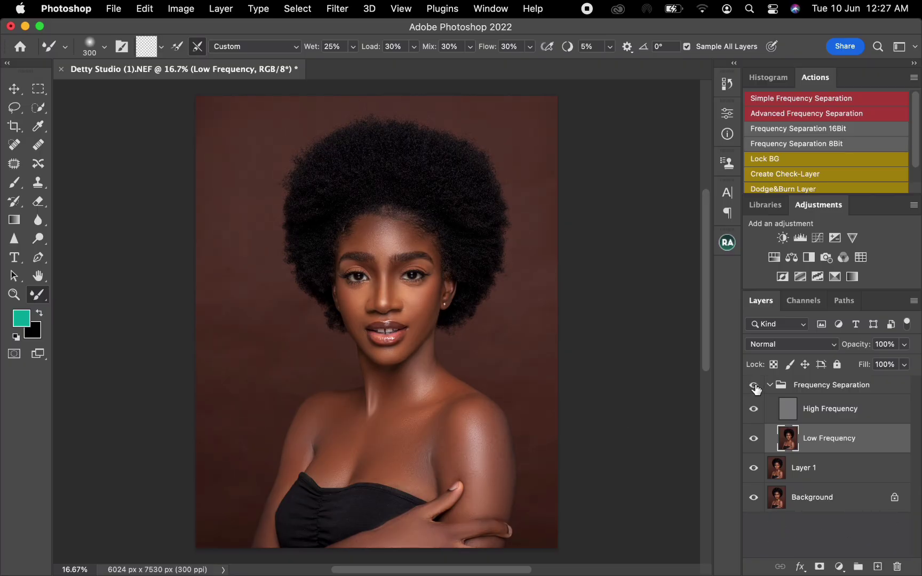
left_click(755, 385)
left_click(755, 386)
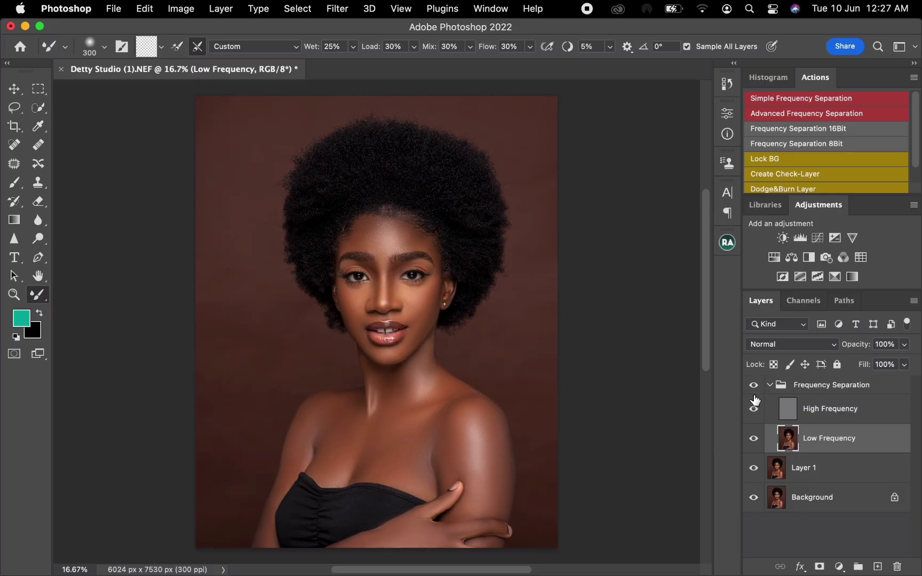